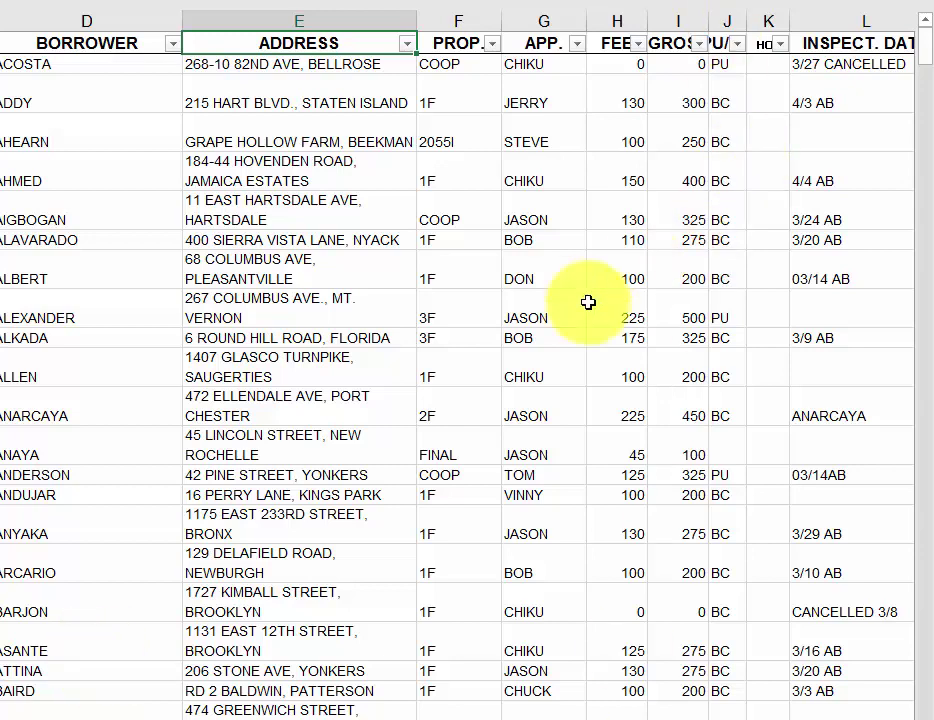
- Filter the APP. column to show only records of the second appraiser in its value list, and review the matching rows
click(524, 212)
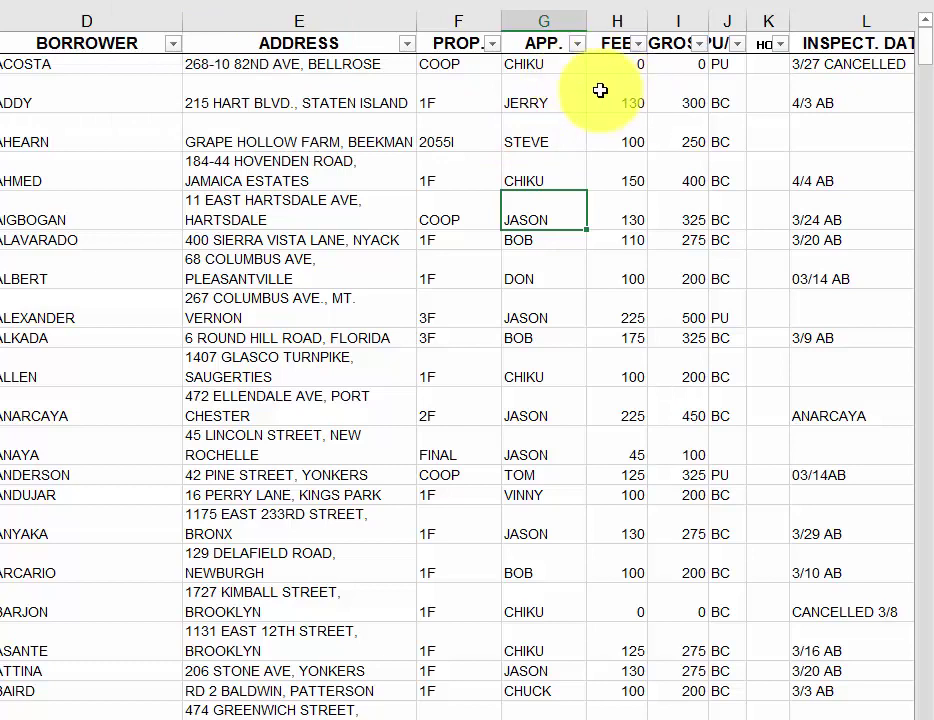
click(580, 44)
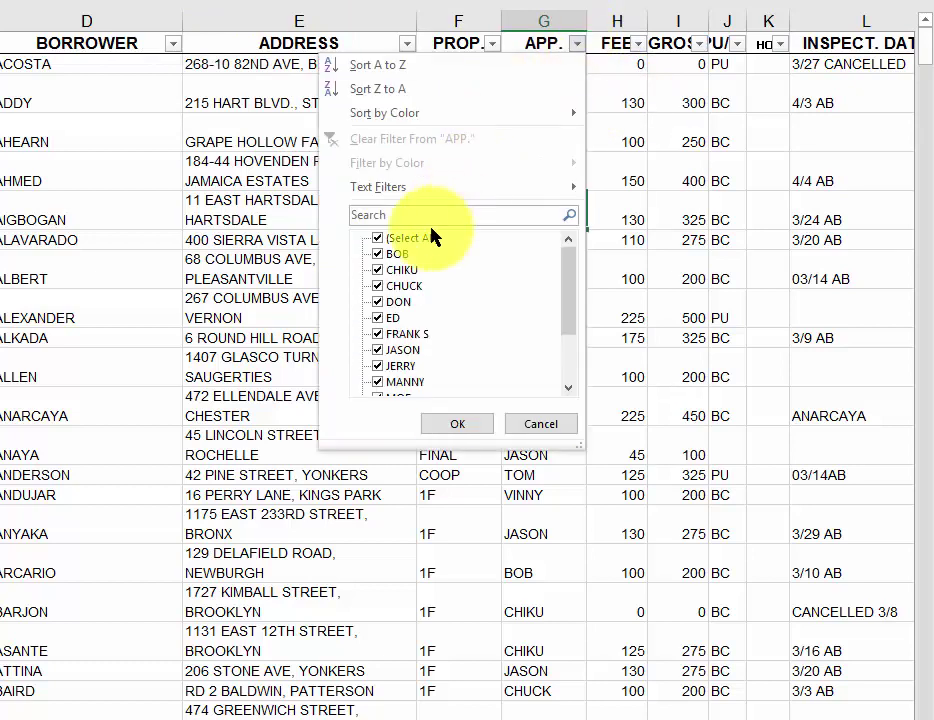
click(376, 241)
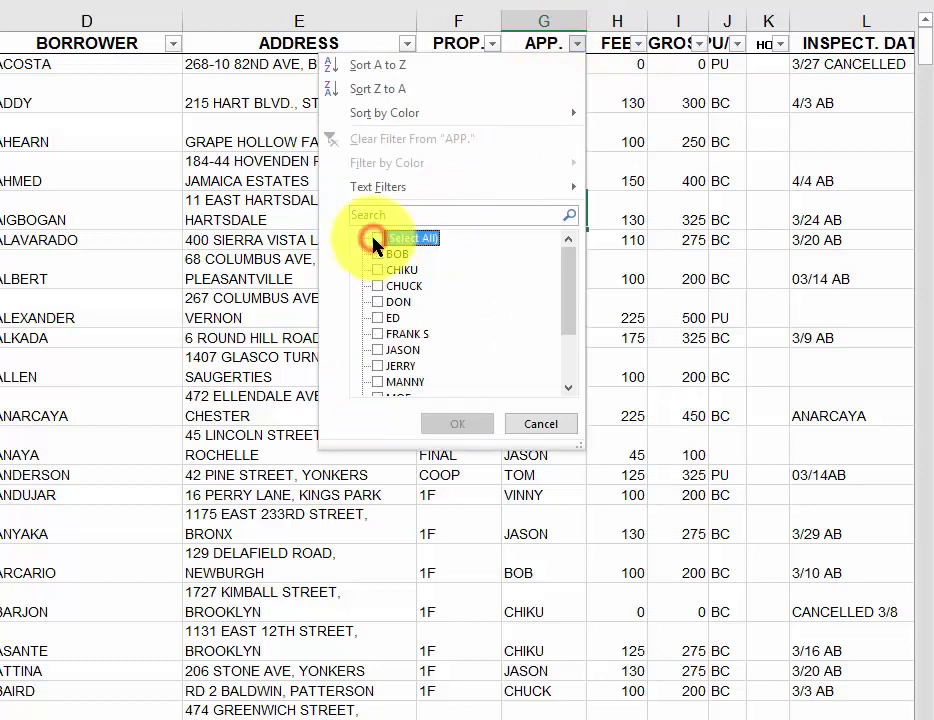
click(376, 270)
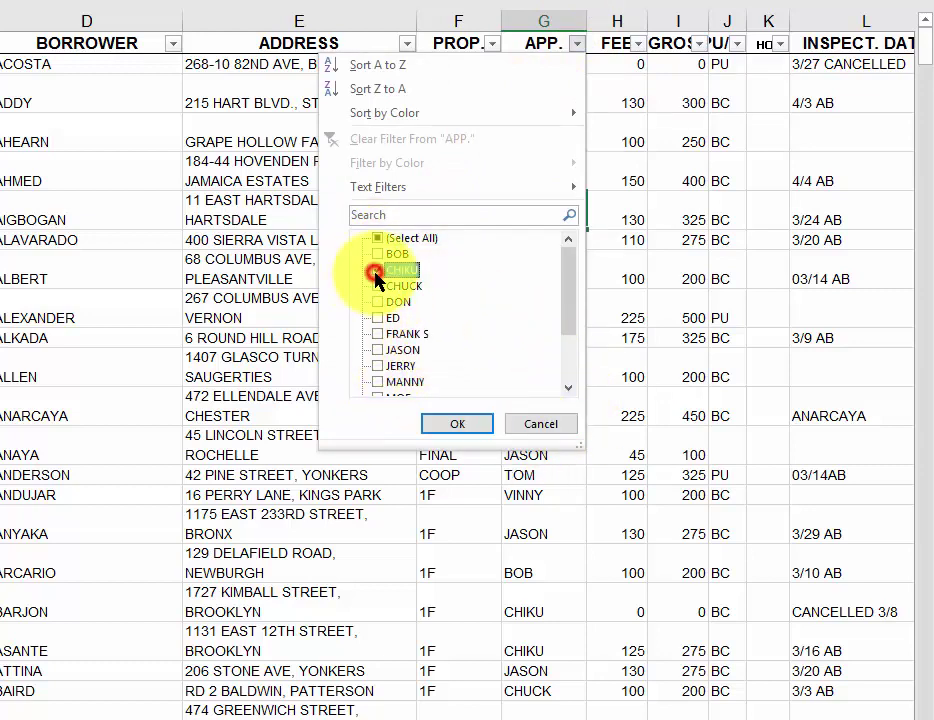
click(459, 424)
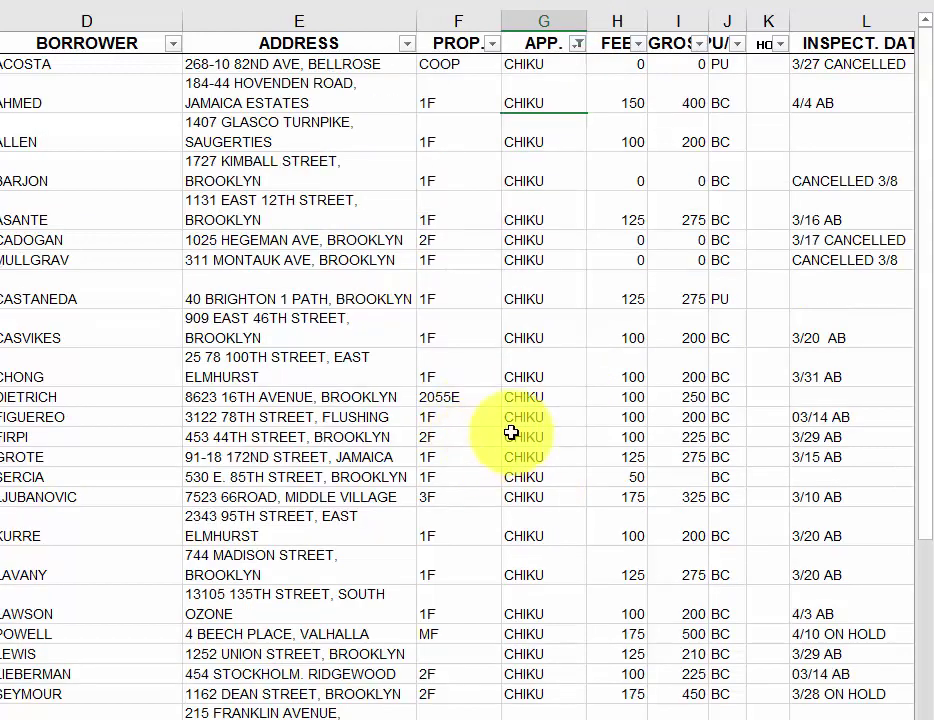
scroll(511, 432, down, 6)
scroll(511, 432, down, 2)
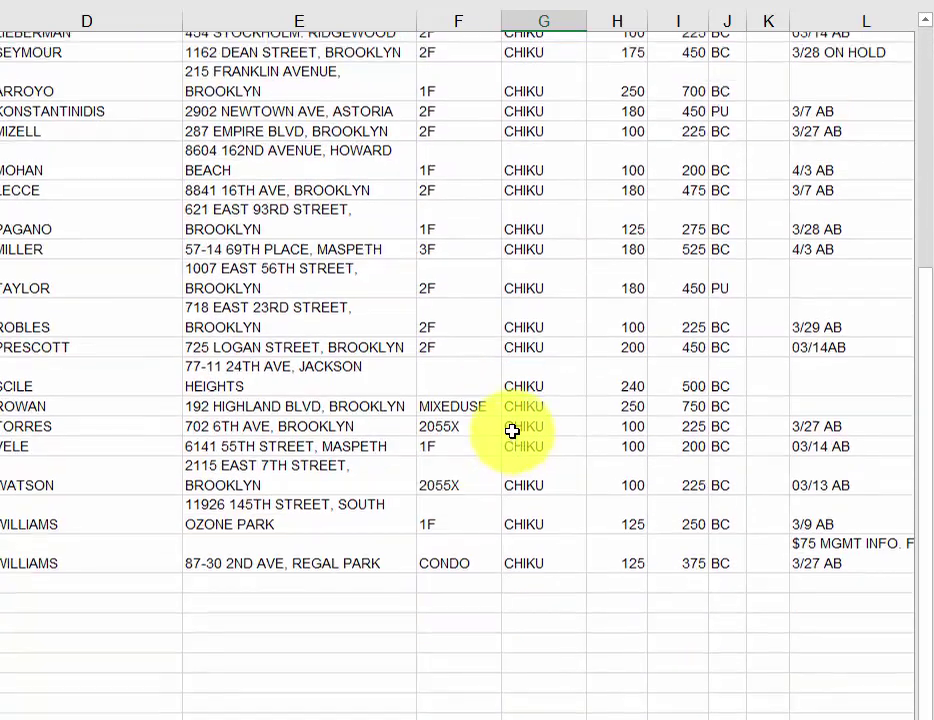
scroll(511, 432, up, 6)
scroll(511, 432, up, 3)
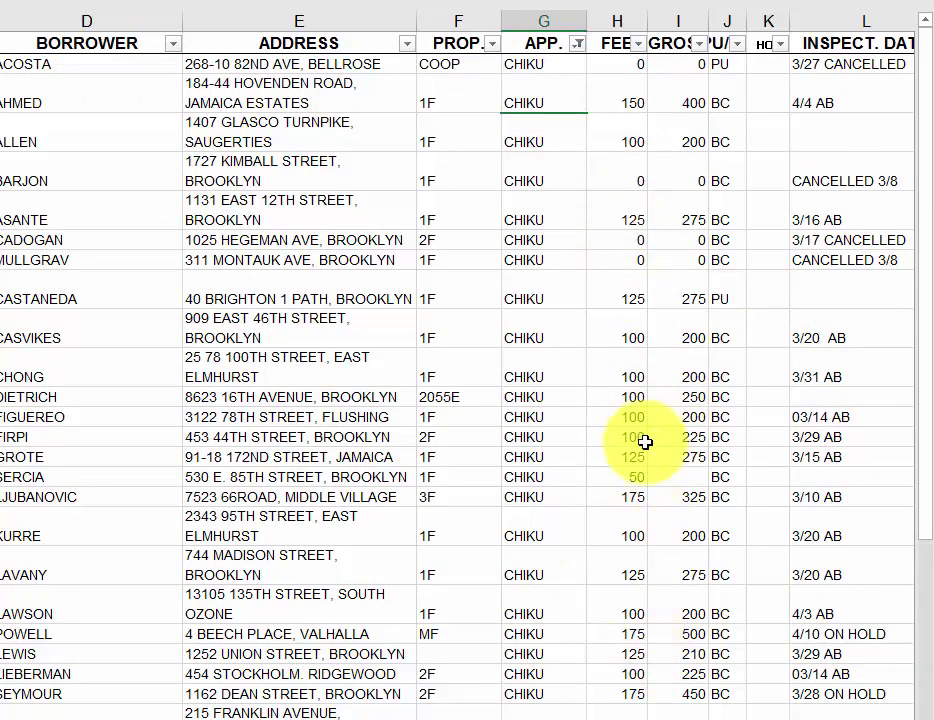
- Filter the FEE column with a custom number filter for values greater than or equal to 125
click(634, 372)
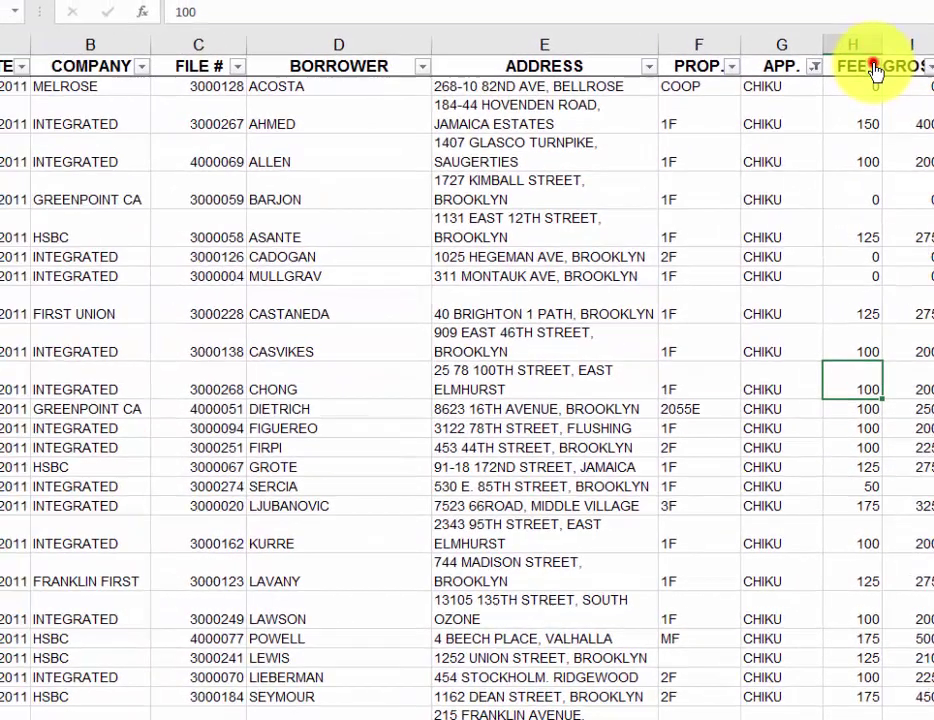
click(873, 67)
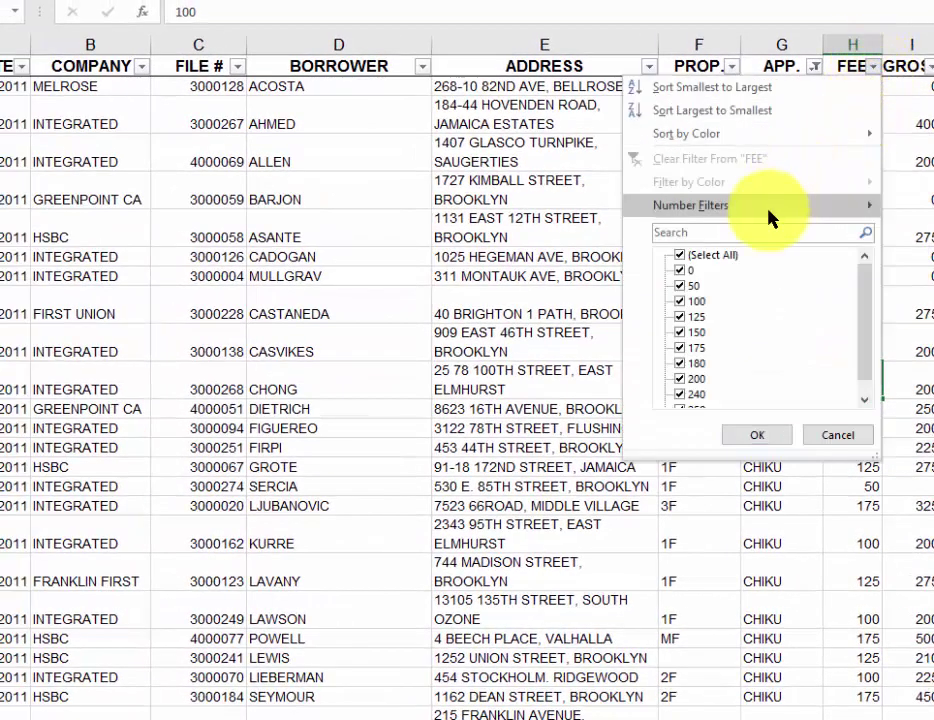
mouse_move(720, 207)
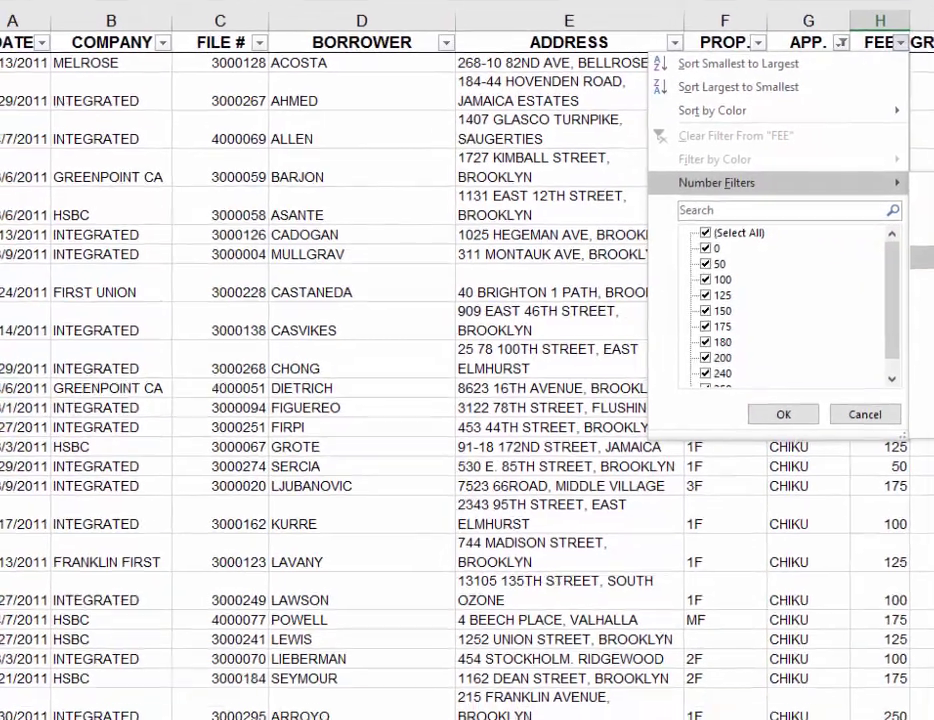
click(930, 254)
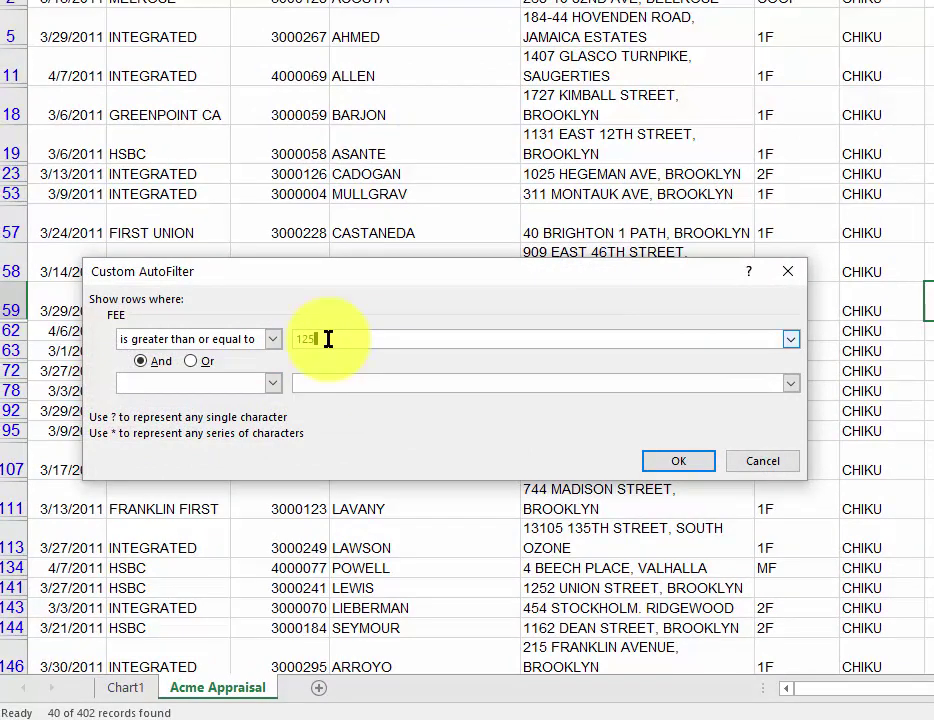
text(125)
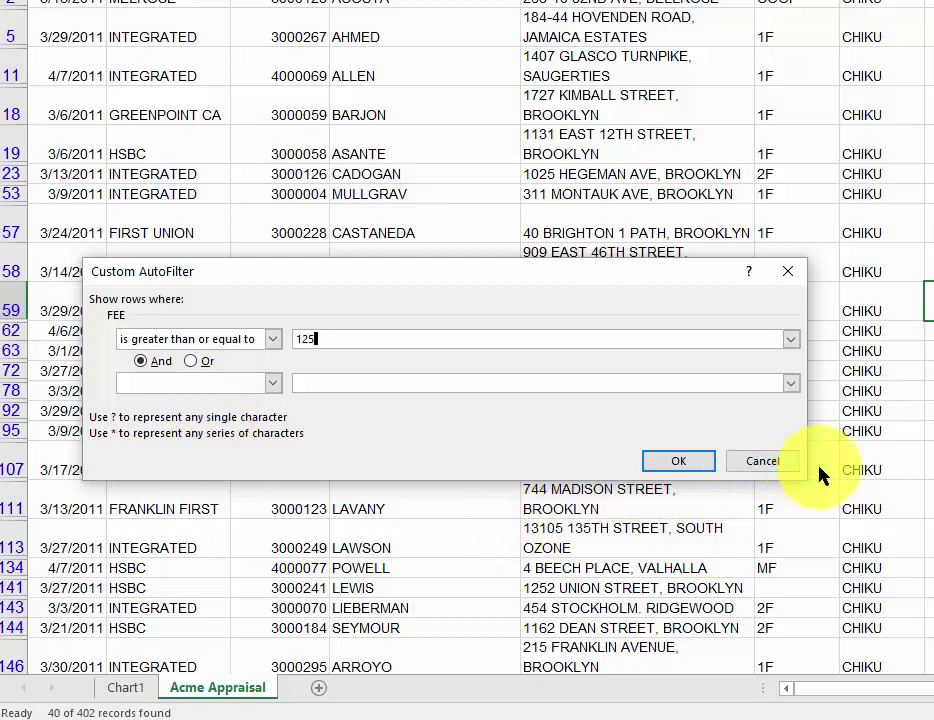
click(678, 460)
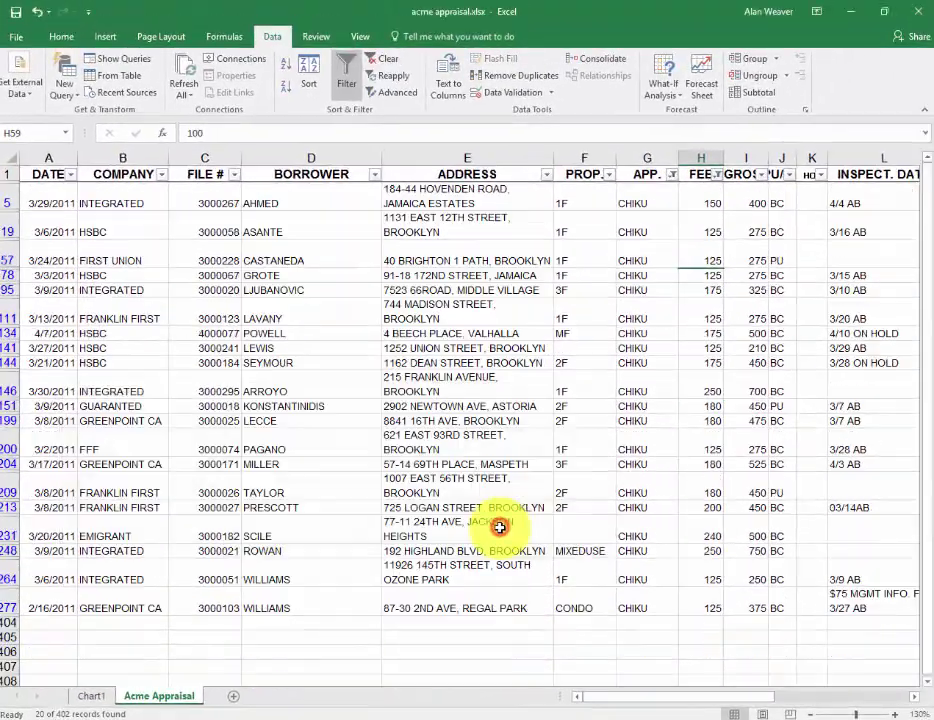
- Sort the filtered records by the FEE column from smallest to largest
click(665, 468)
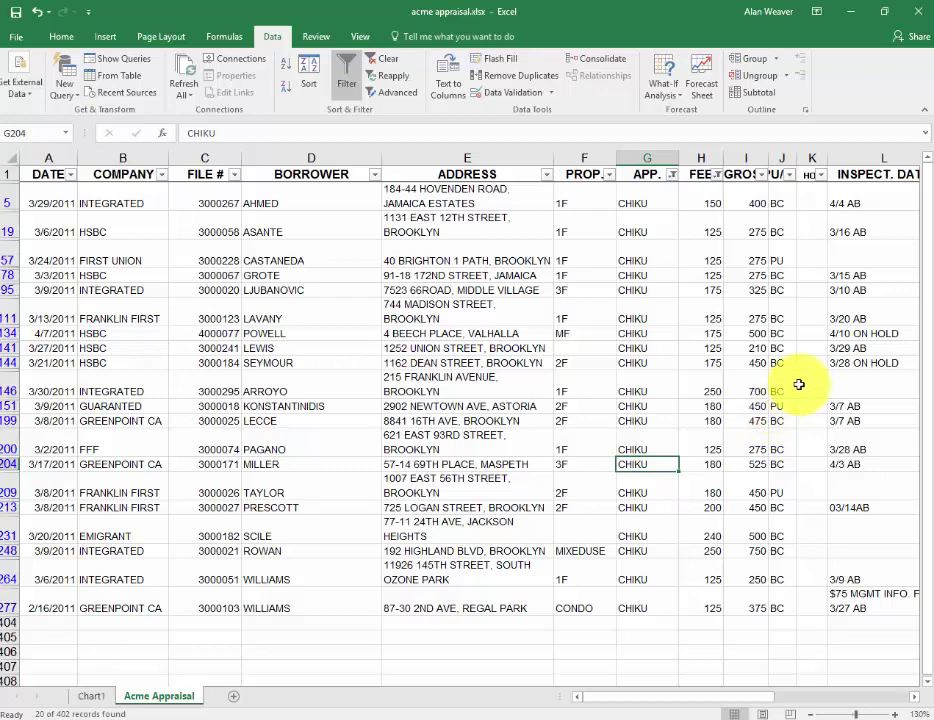
click(709, 313)
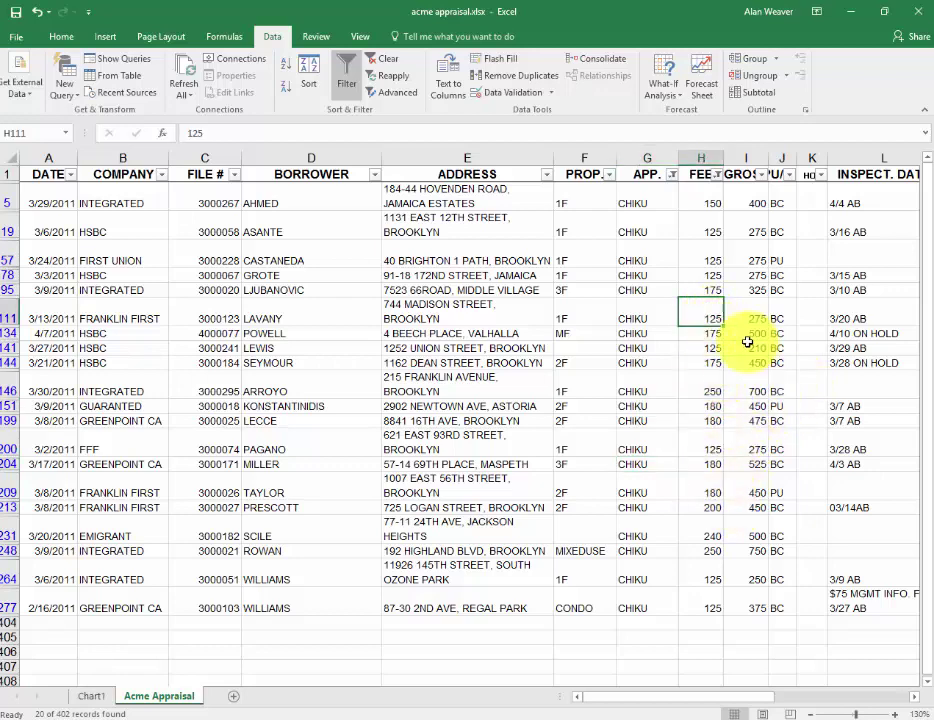
click(718, 176)
click(625, 191)
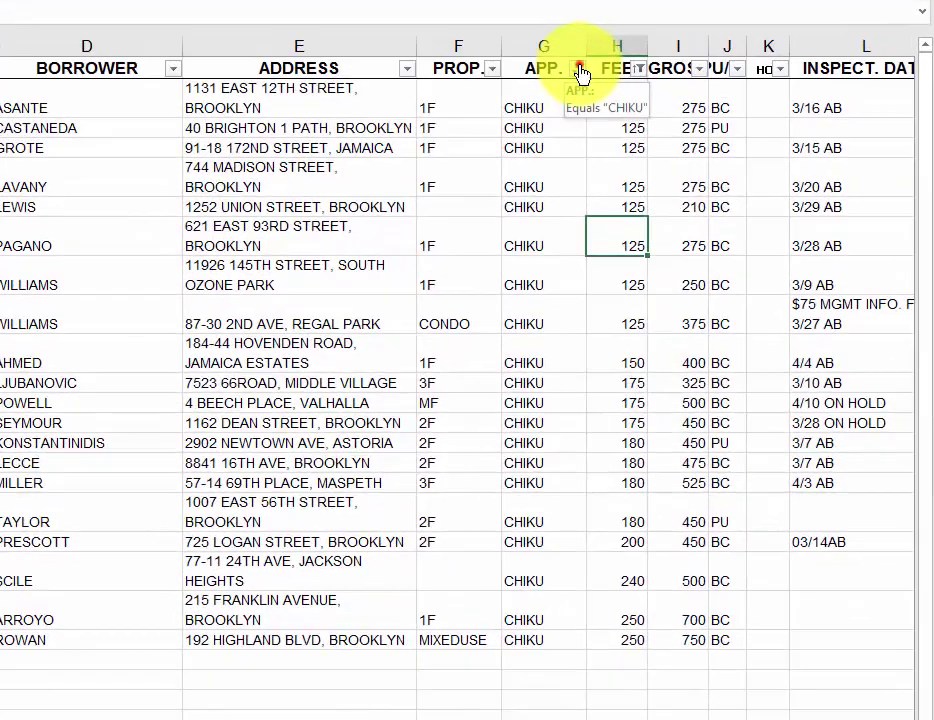
- Add the seventh appraiser in the value list to the APP. column filter and review the combined records
click(674, 177)
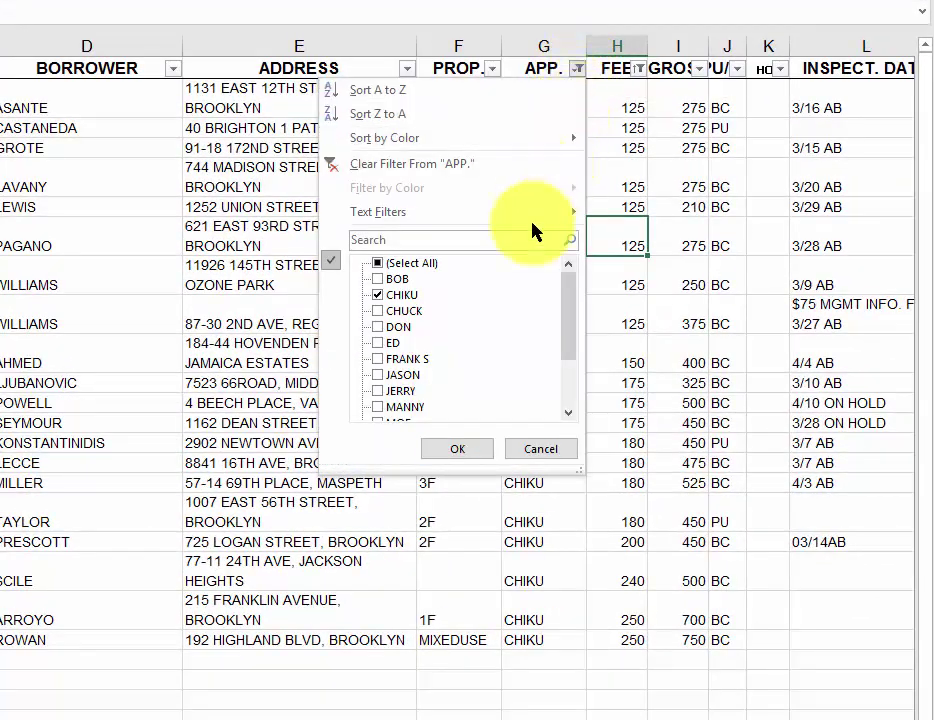
click(378, 375)
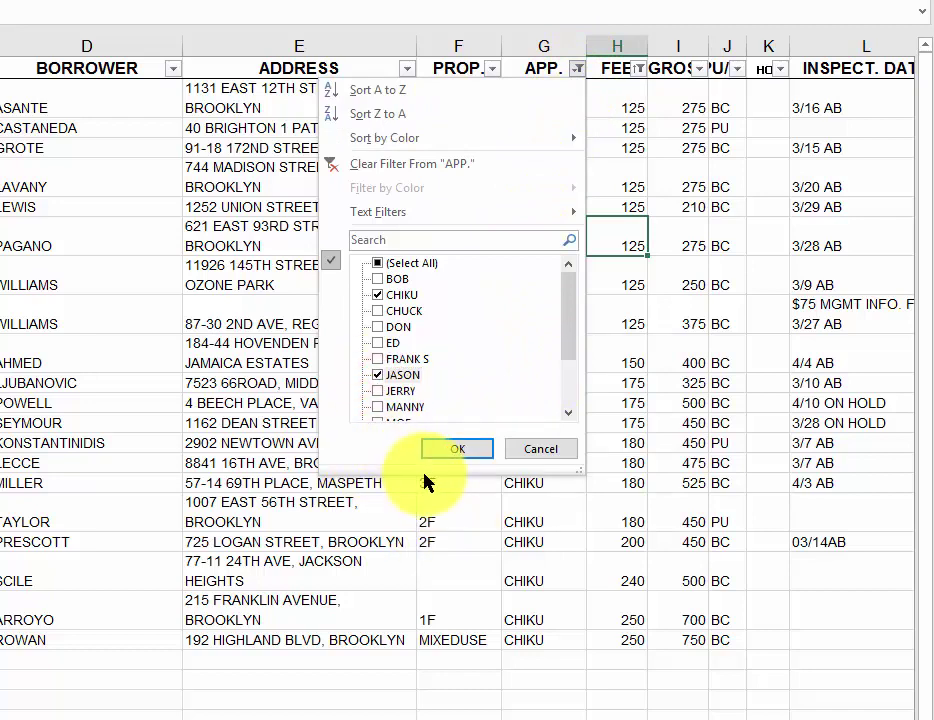
click(461, 452)
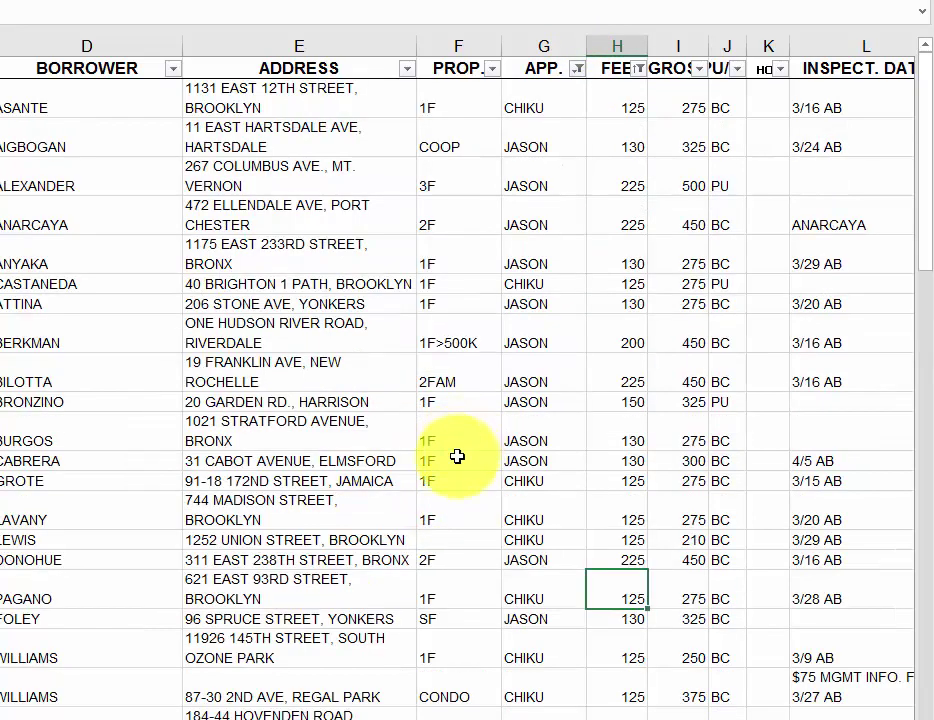
scroll(545, 391, down, 2)
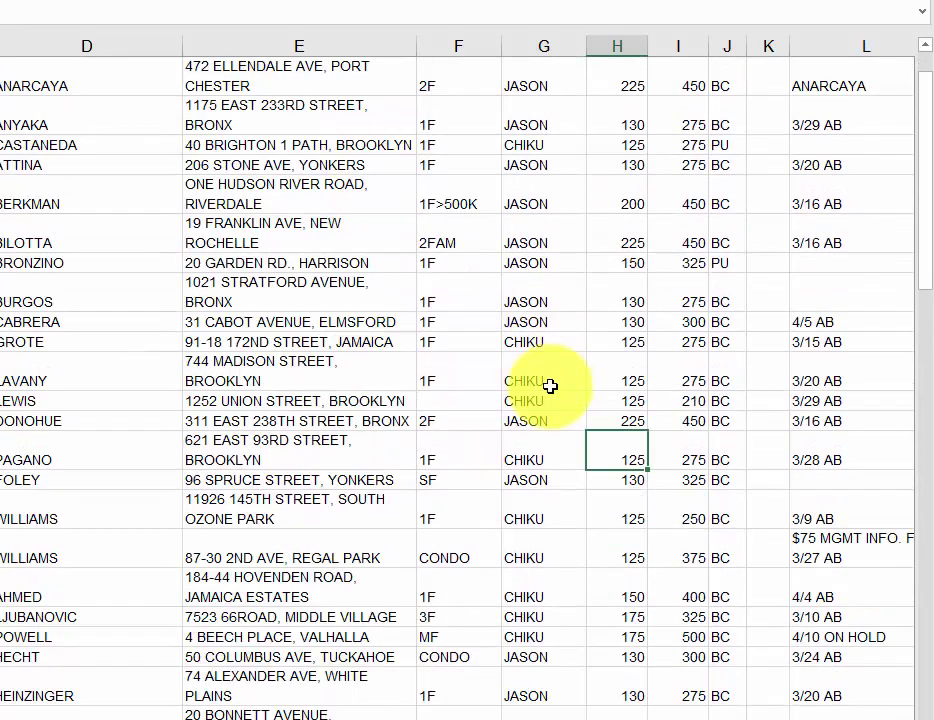
scroll(550, 388, down, 1)
click(527, 344)
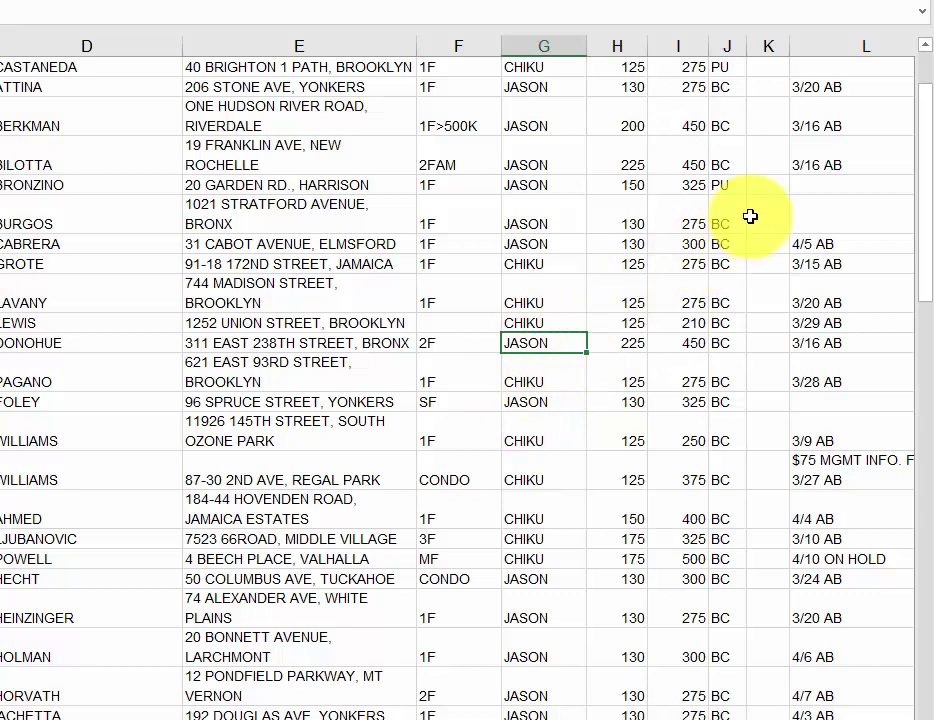
scroll(620, 170, up, 3)
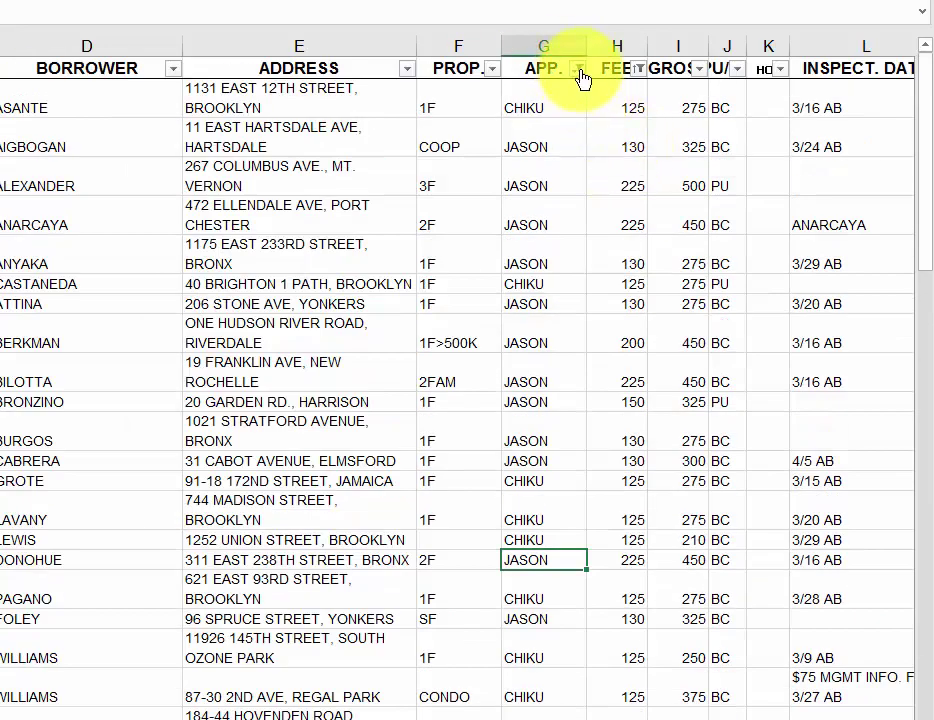
- Sort the filtered records by the APP. column from A to Z
click(580, 70)
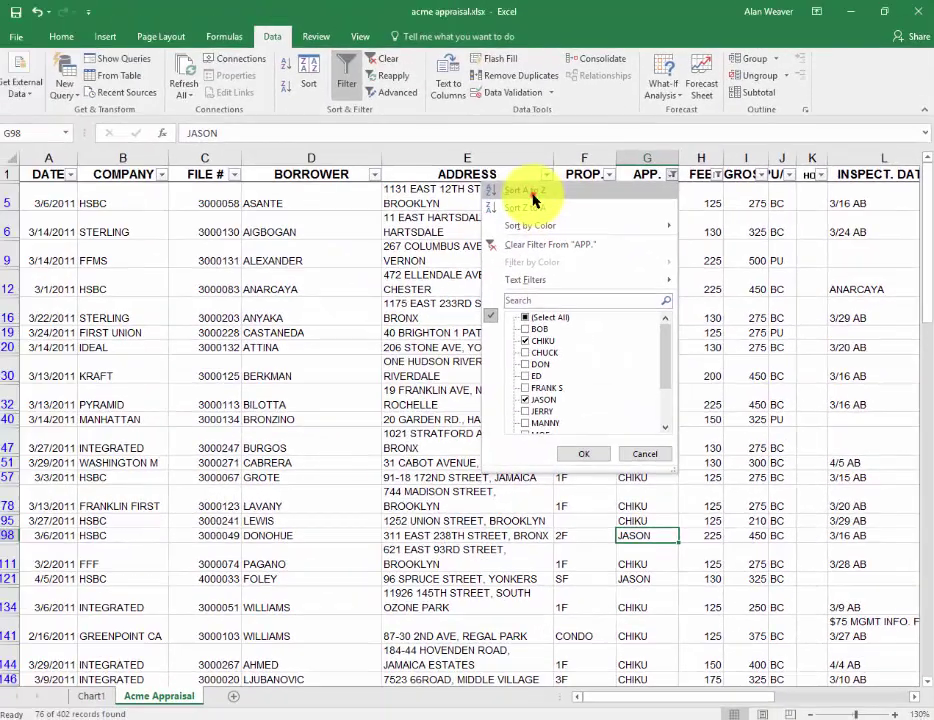
click(533, 200)
click(648, 403)
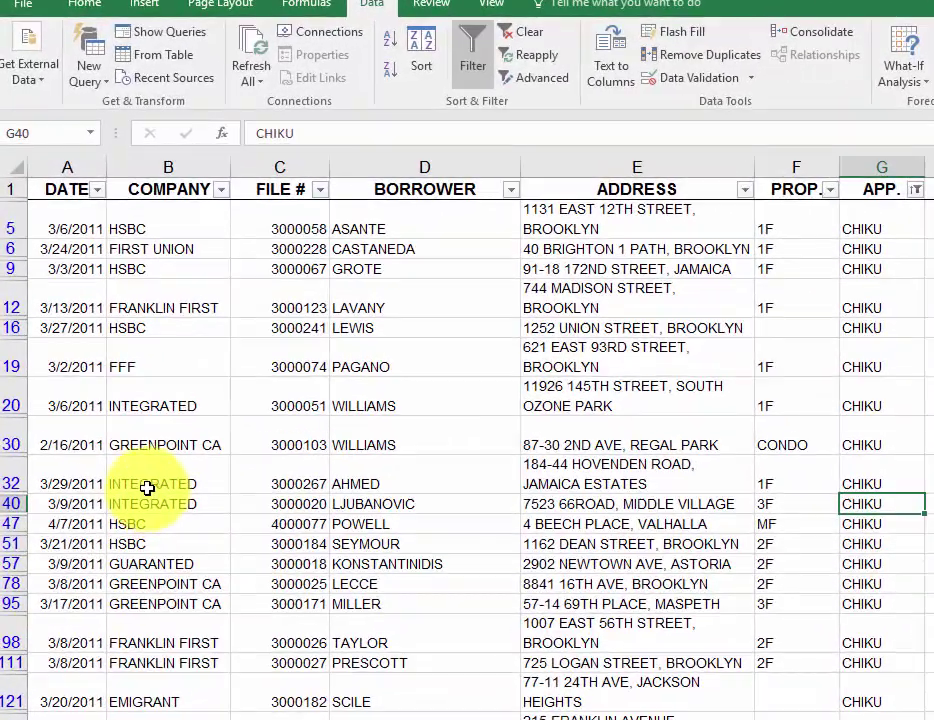
- Filter the COMPANY column to show only INTEGRATED
click(142, 469)
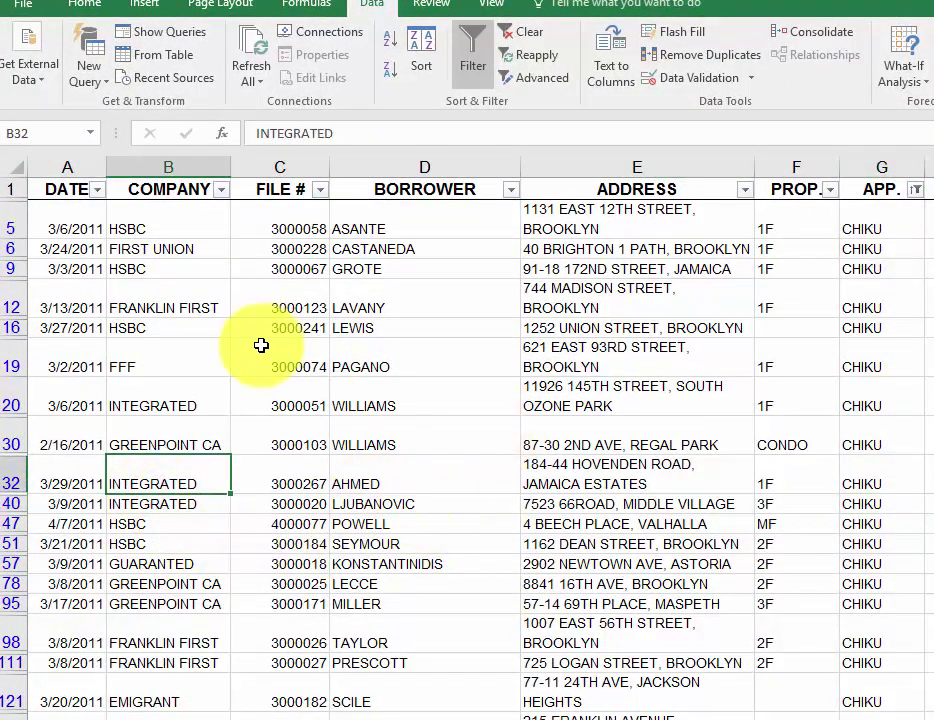
click(219, 190)
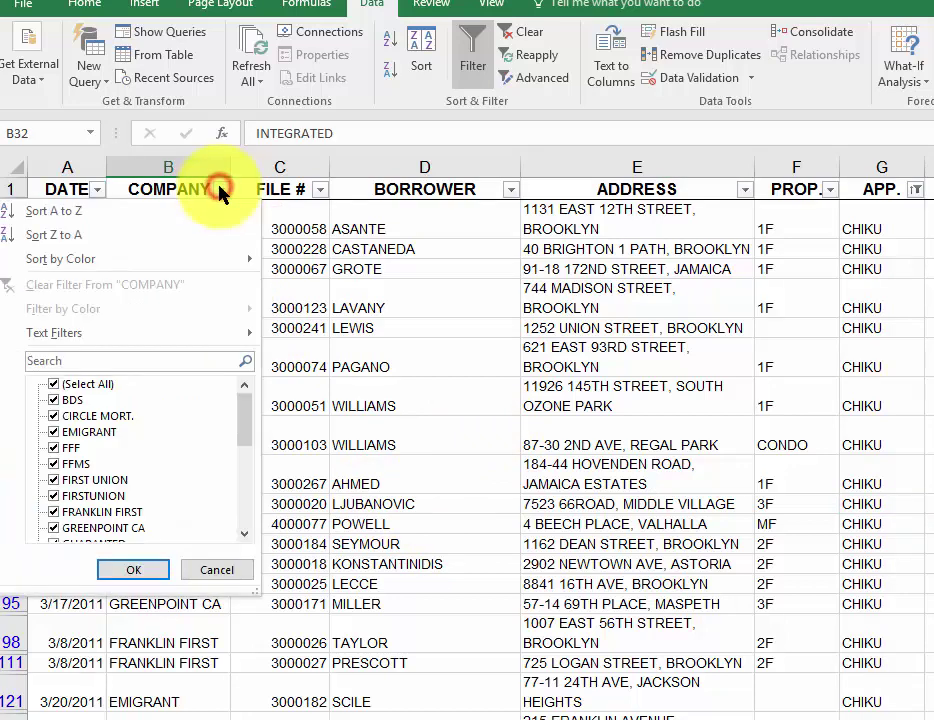
click(53, 384)
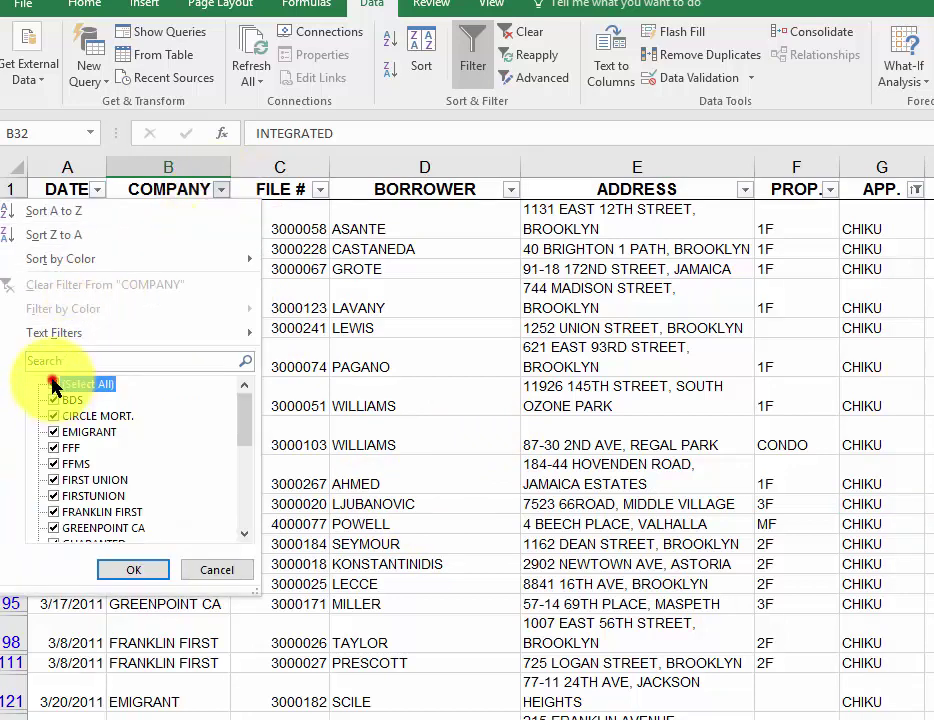
click(243, 533)
click(243, 533)
click(243, 533)
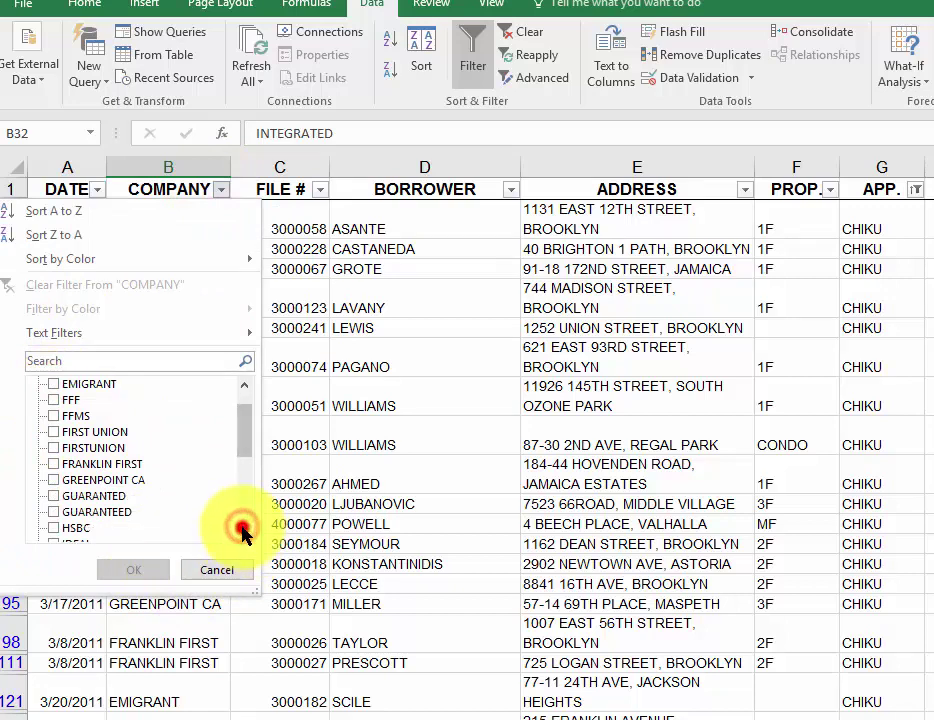
click(243, 533)
click(243, 533)
click(243, 533)
click(243, 533)
click(243, 533)
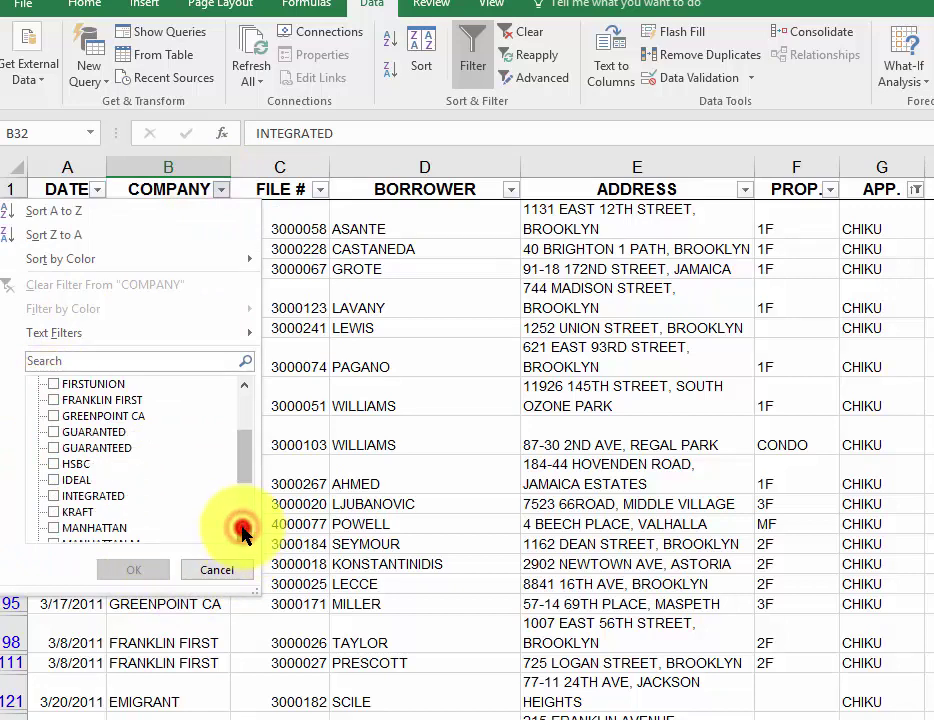
click(54, 496)
click(133, 569)
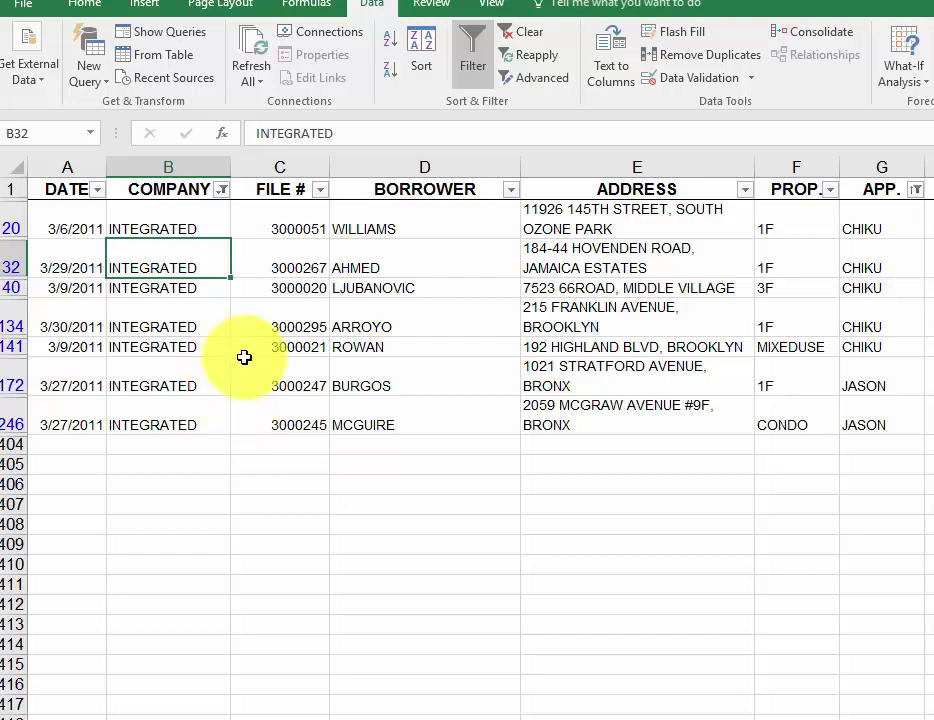
- Extend the COMPANY column filter to also include EMIGRANT and FIRST UNION
click(221, 190)
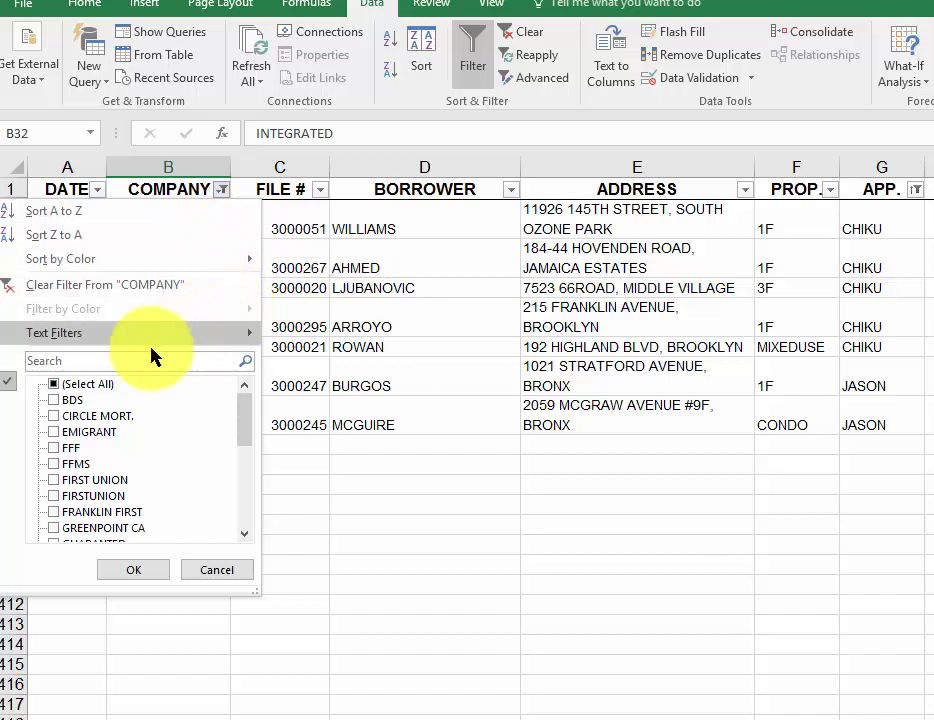
click(53, 431)
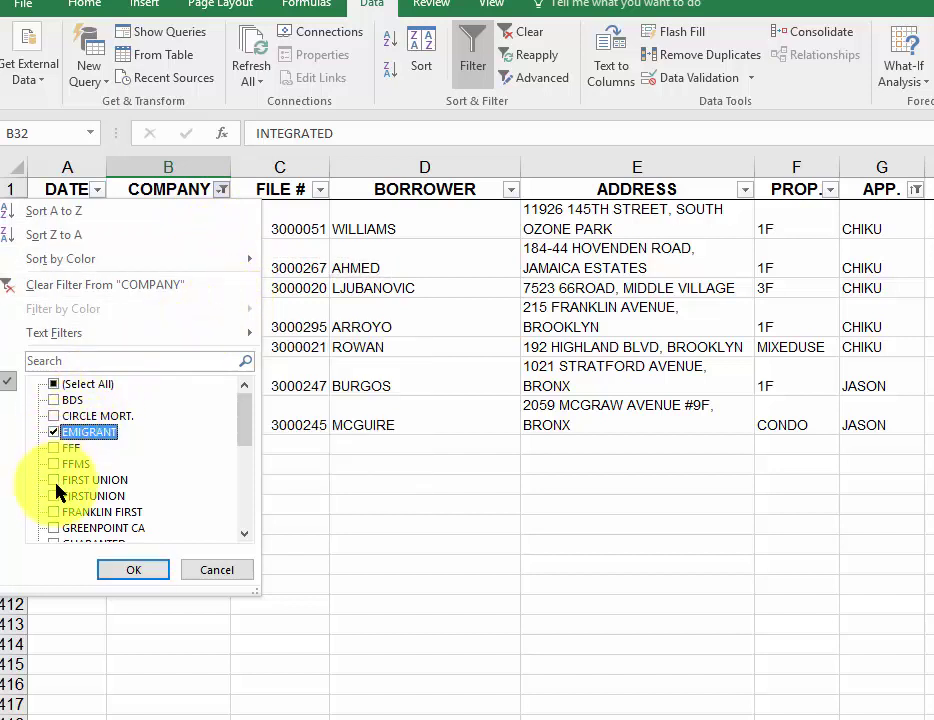
click(52, 480)
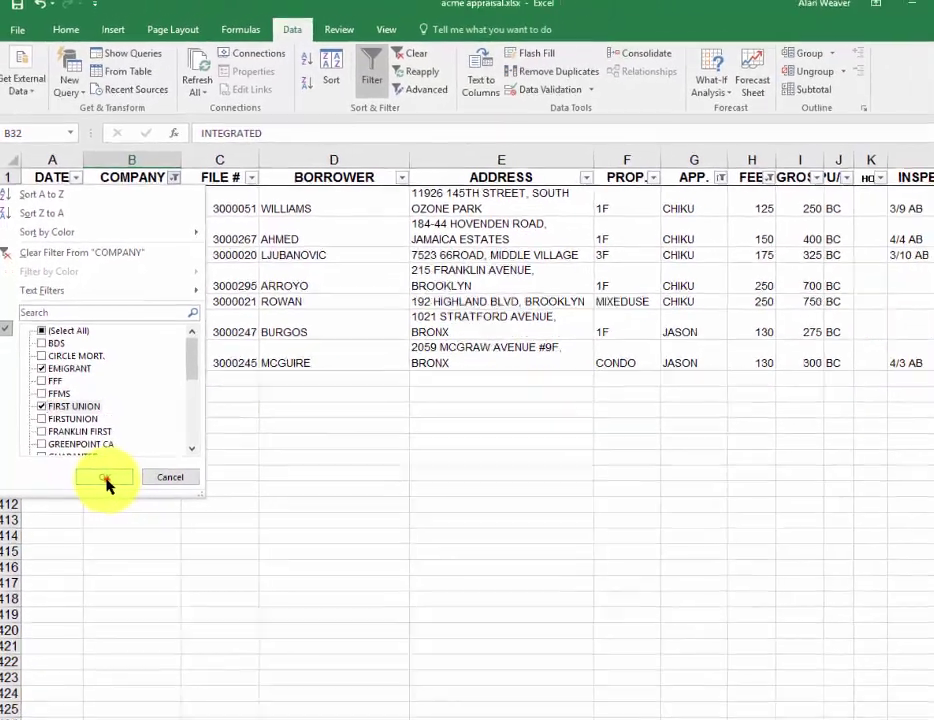
click(133, 569)
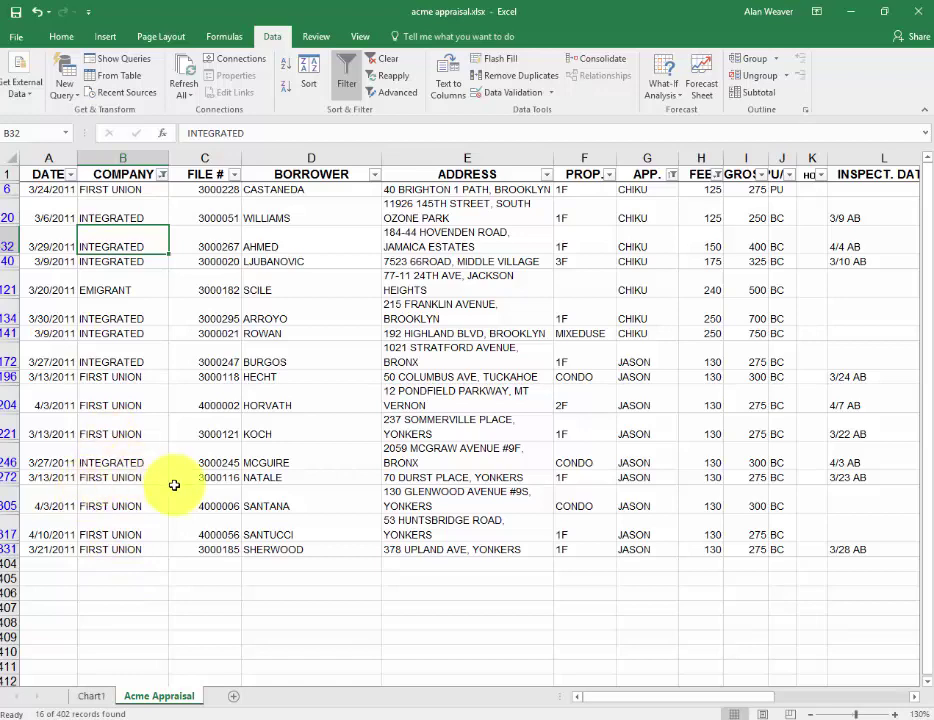
- Sort the filtered records by the COMPANY column from A to Z, and re-sort them by the APP. column from A to Z
click(162, 176)
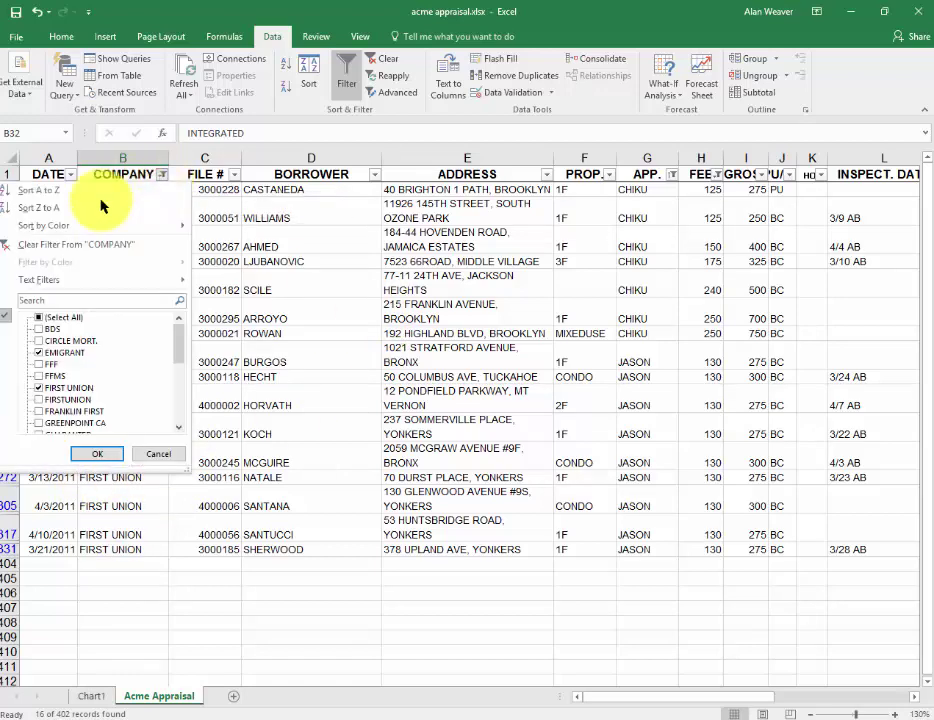
click(60, 190)
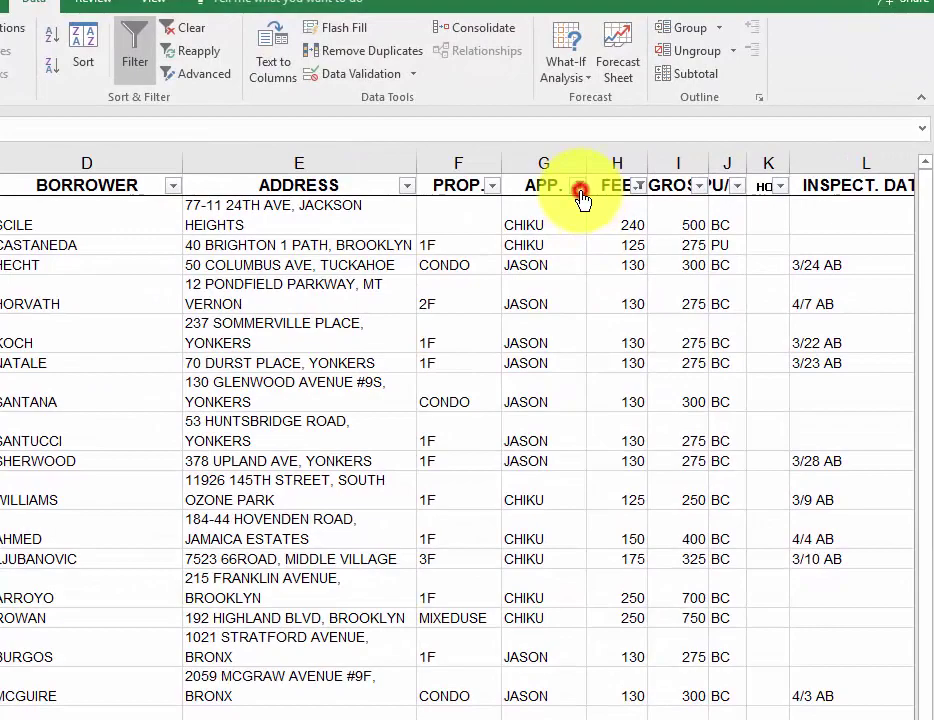
click(673, 177)
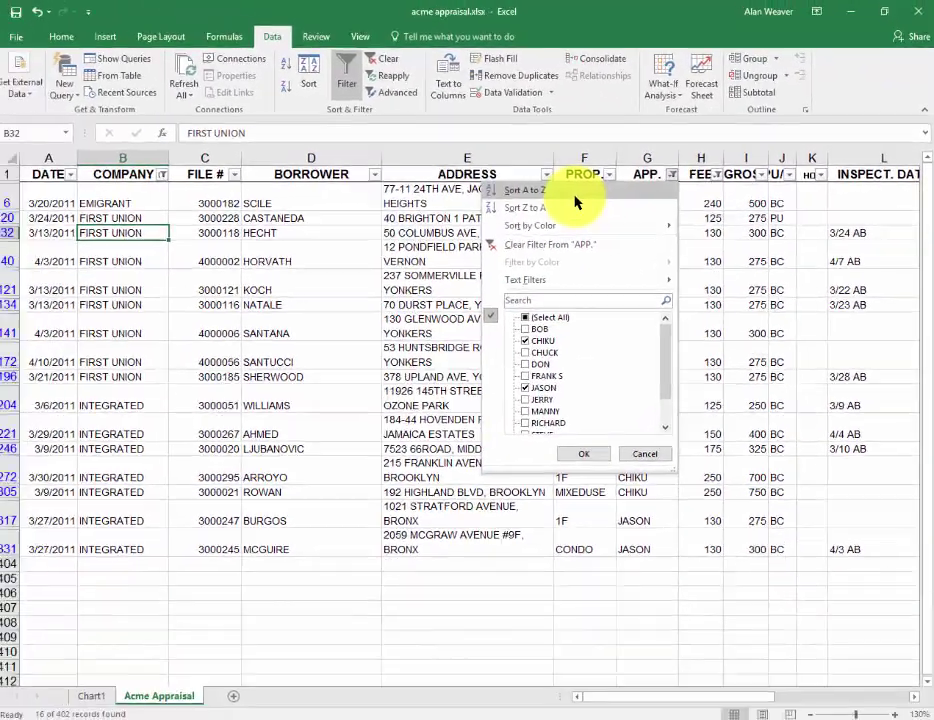
click(575, 195)
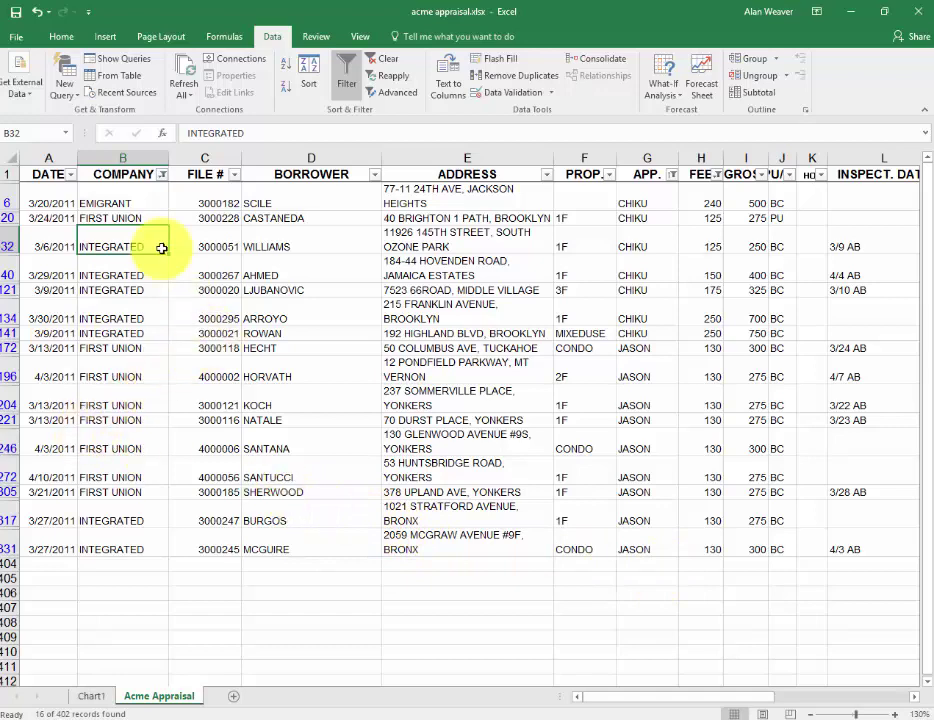
- Clear the filters from the COMPANY and FEE columns, leaving the APP. column filter in place
click(163, 176)
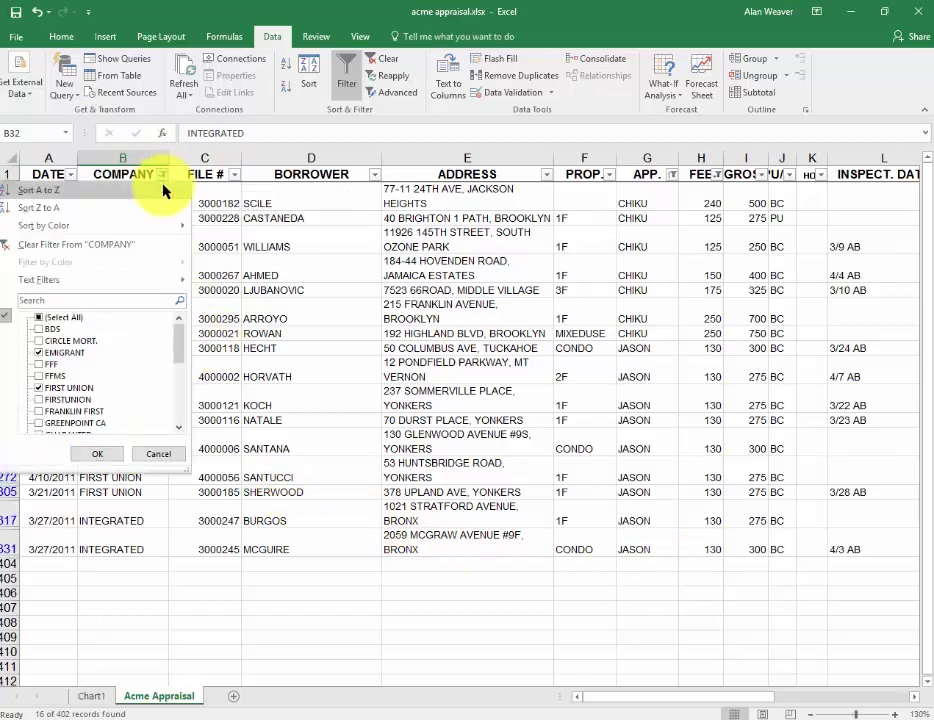
click(128, 245)
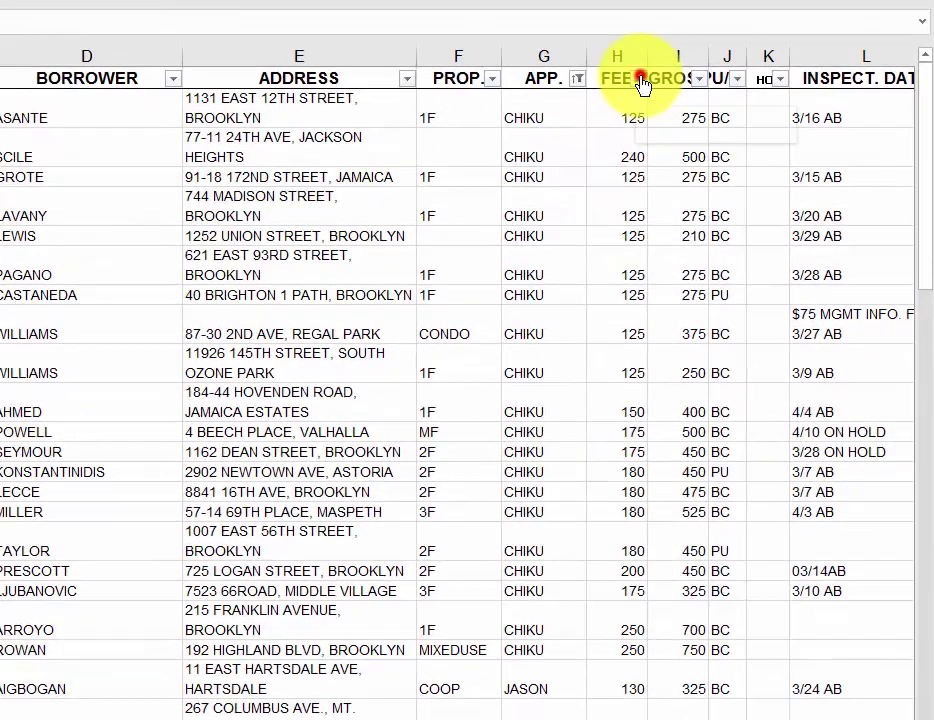
click(717, 176)
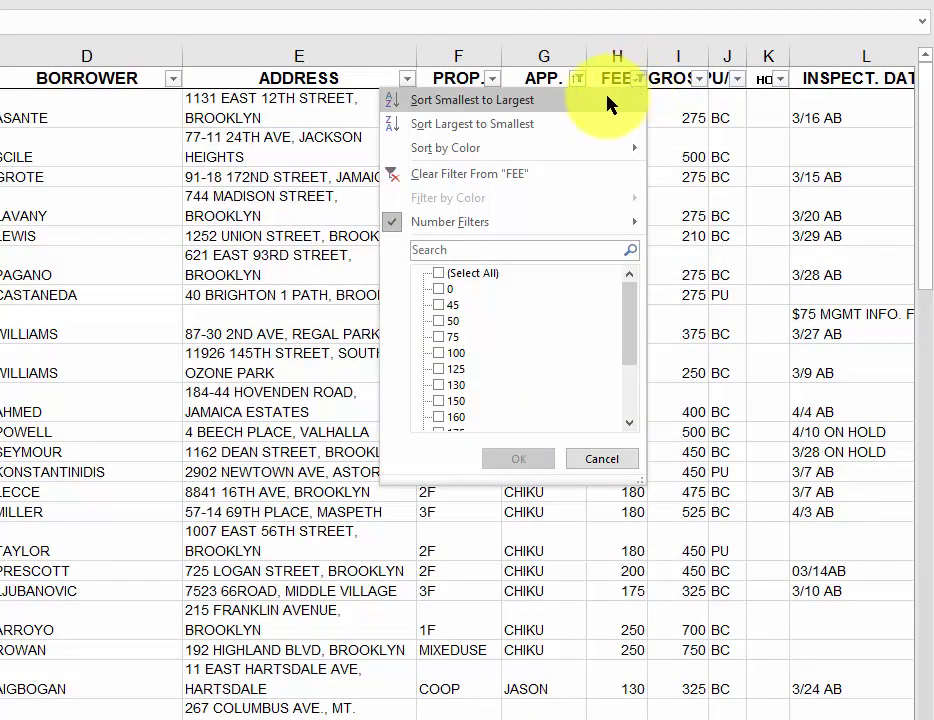
click(476, 178)
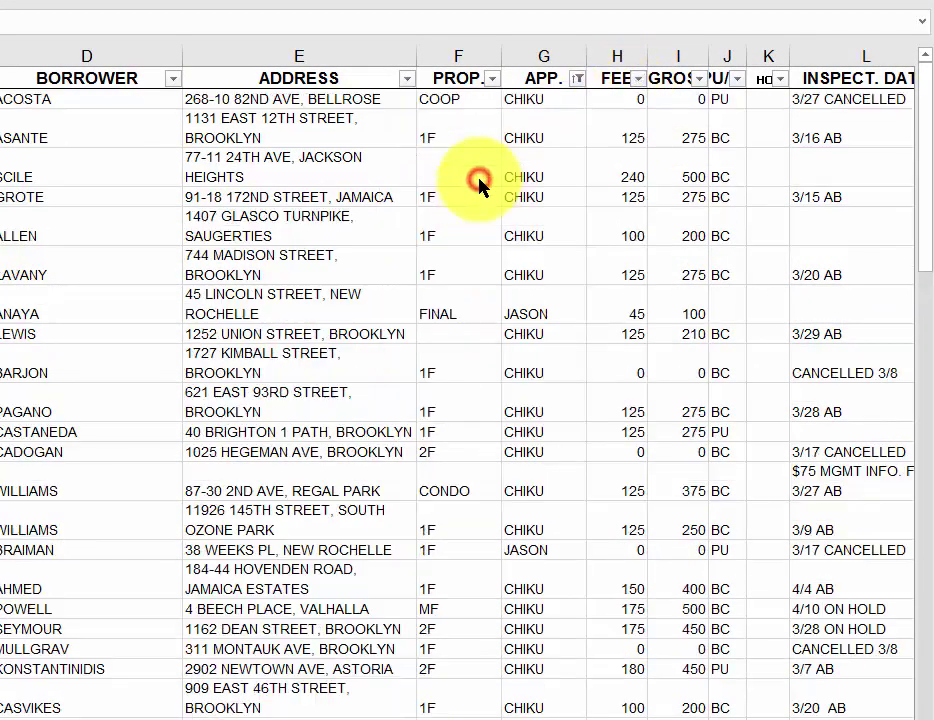
click(532, 400)
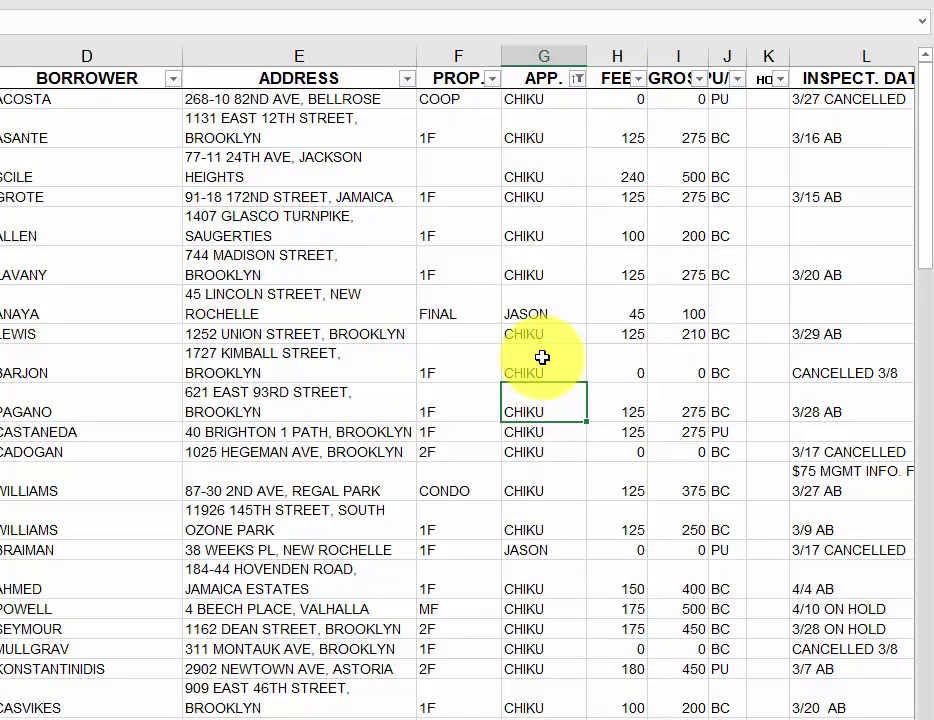
- Sort the records still filtered by appraiser by the APP. column from A to Z
scroll(541, 357, down, 3)
scroll(541, 357, up, 2)
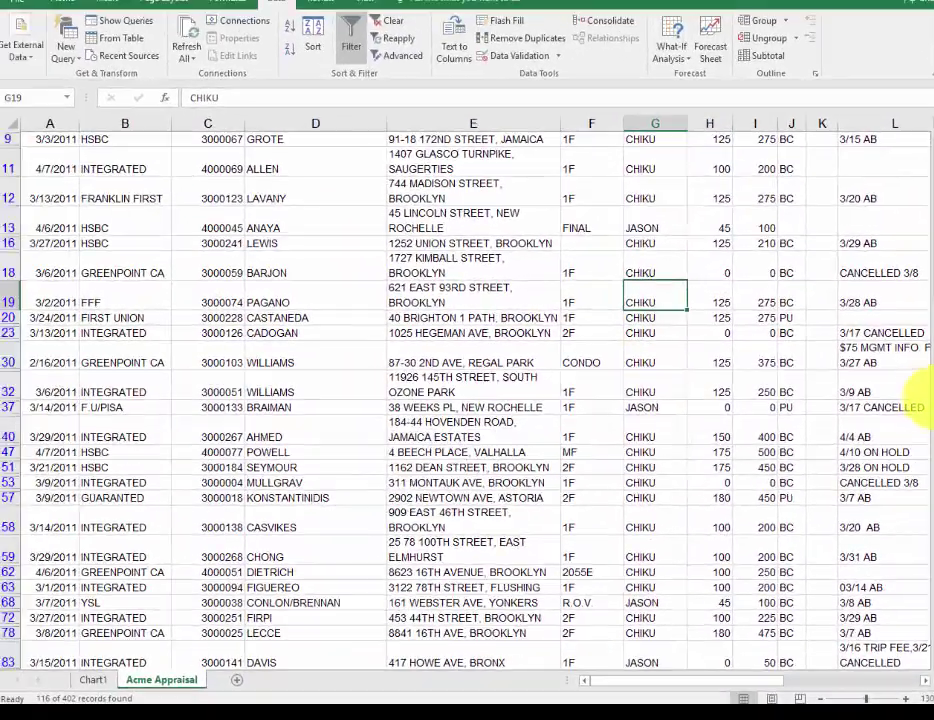
click(933, 378)
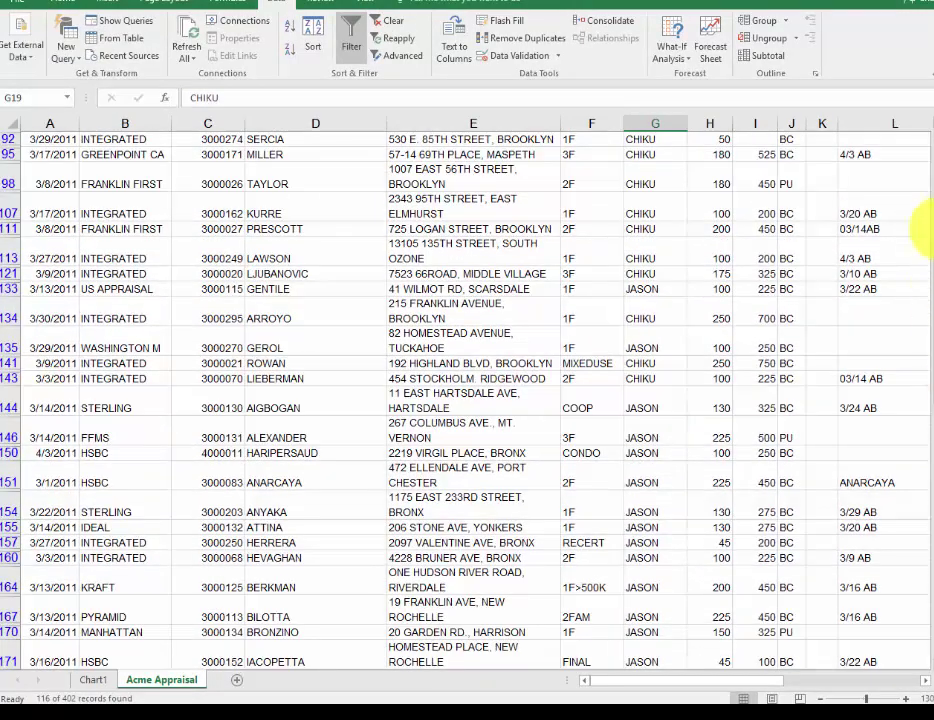
drag(921, 262, 921, 160)
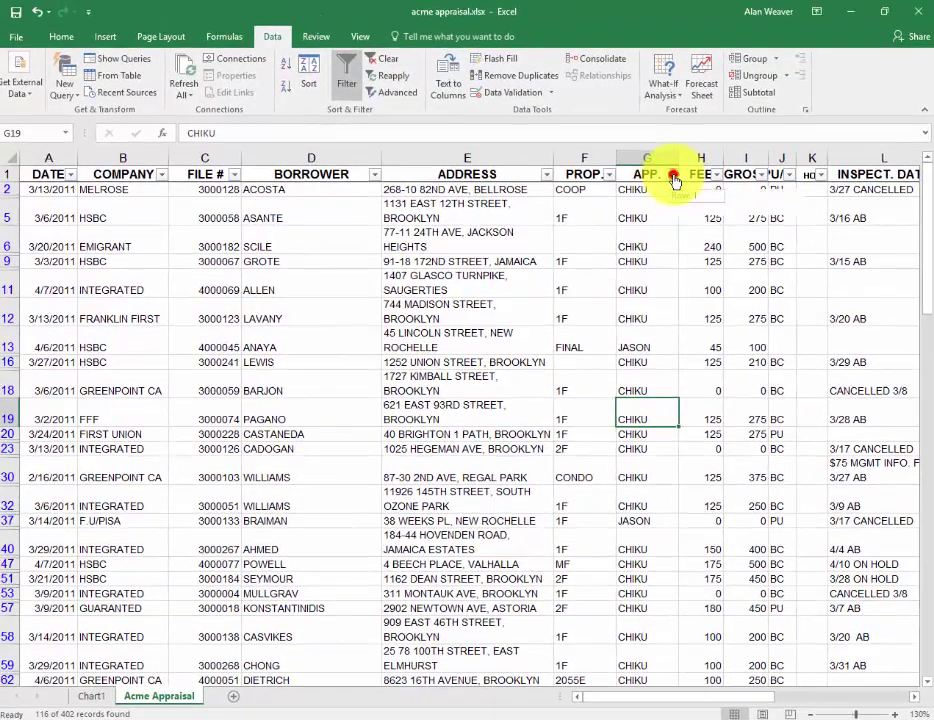
click(674, 178)
click(566, 193)
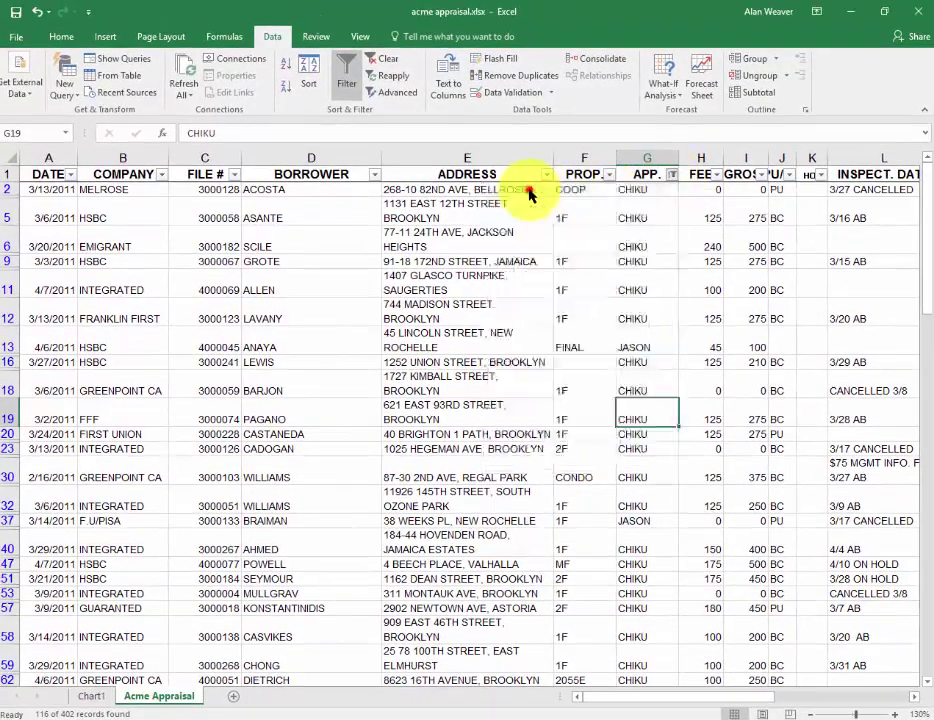
- Page through the sorted list to check how the records are grouped by appraiser, and return to the first rows
click(634, 366)
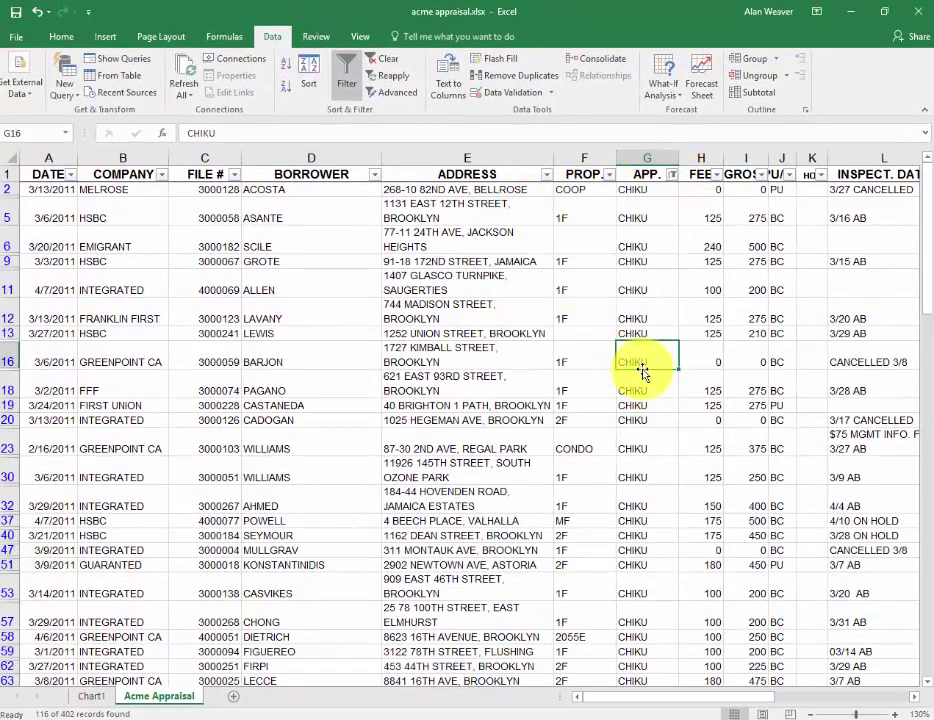
key(Page_Down)
key(Page_Down)
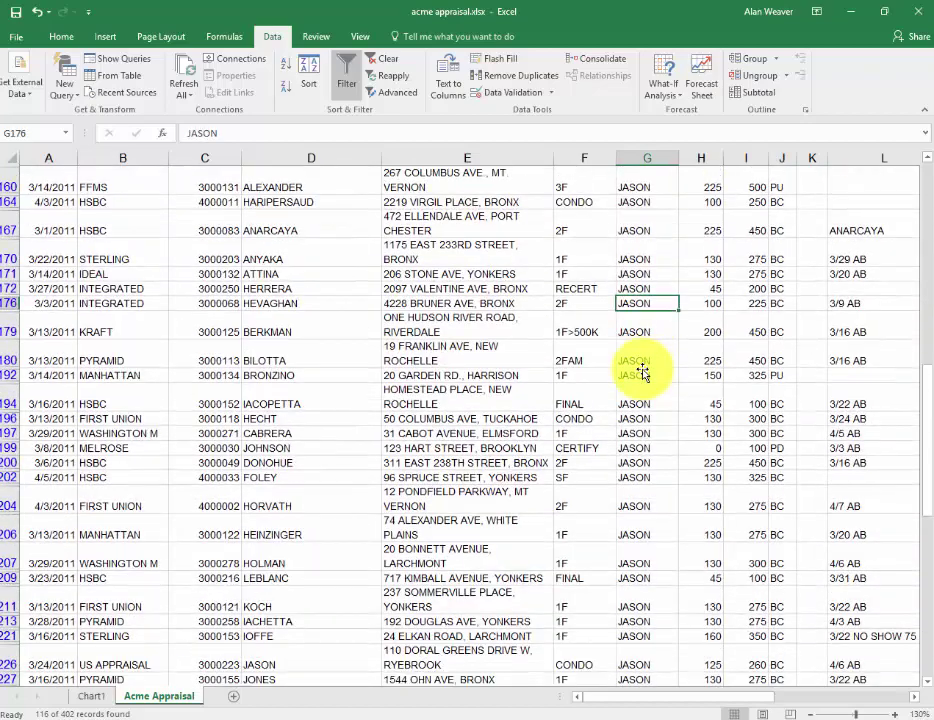
key(Page_Down)
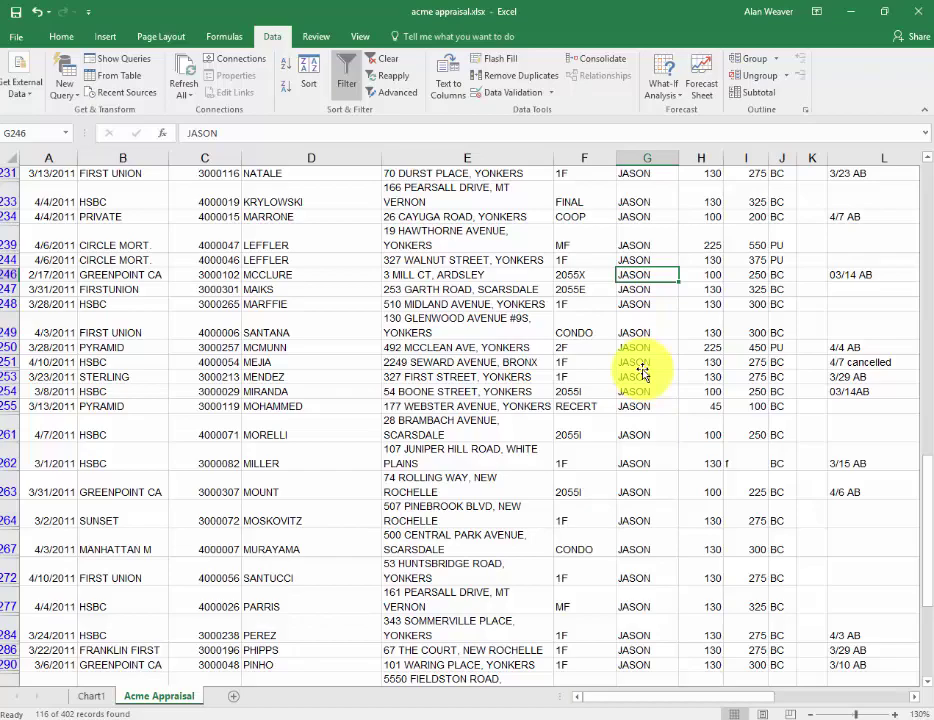
key(Page_Up)
key(Page_Up)
key(Page_Up)
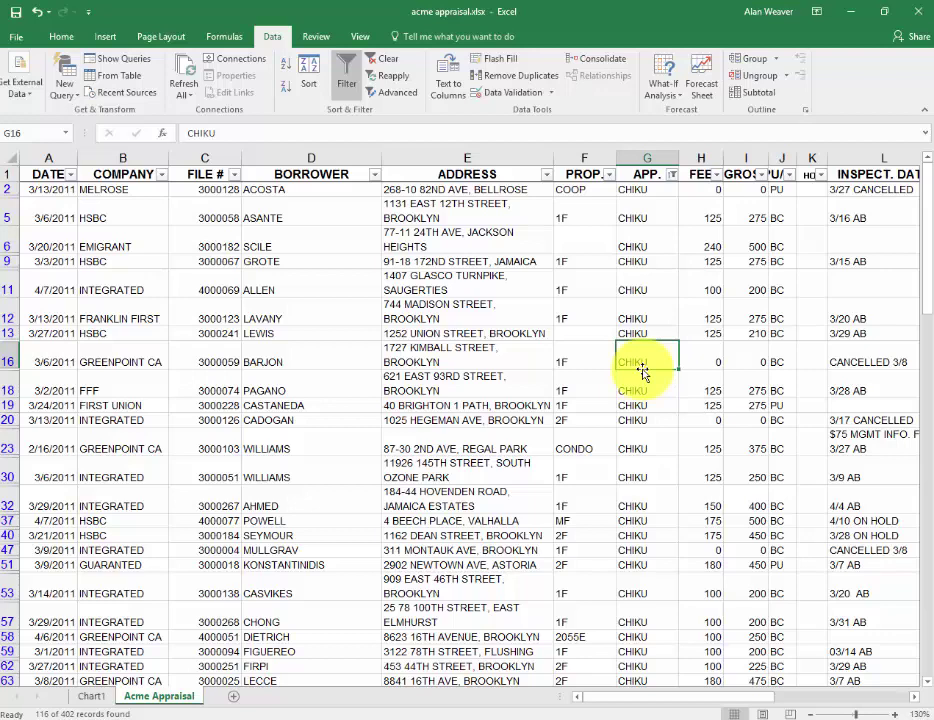
- Clear all remaining filters from the worksheet and turn off filtering for the column headers
click(384, 62)
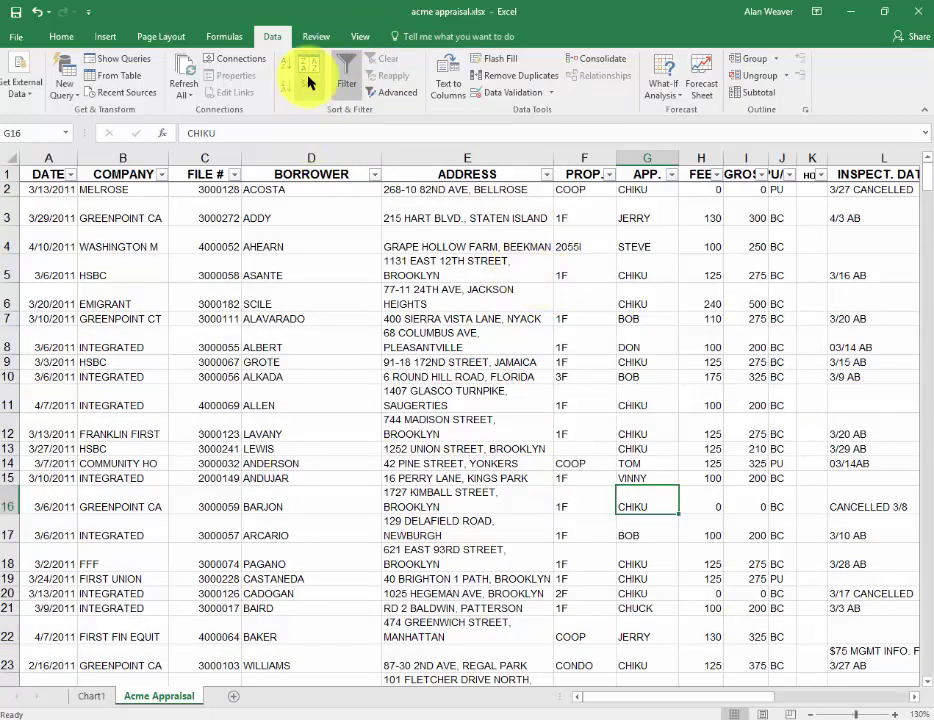
click(520, 245)
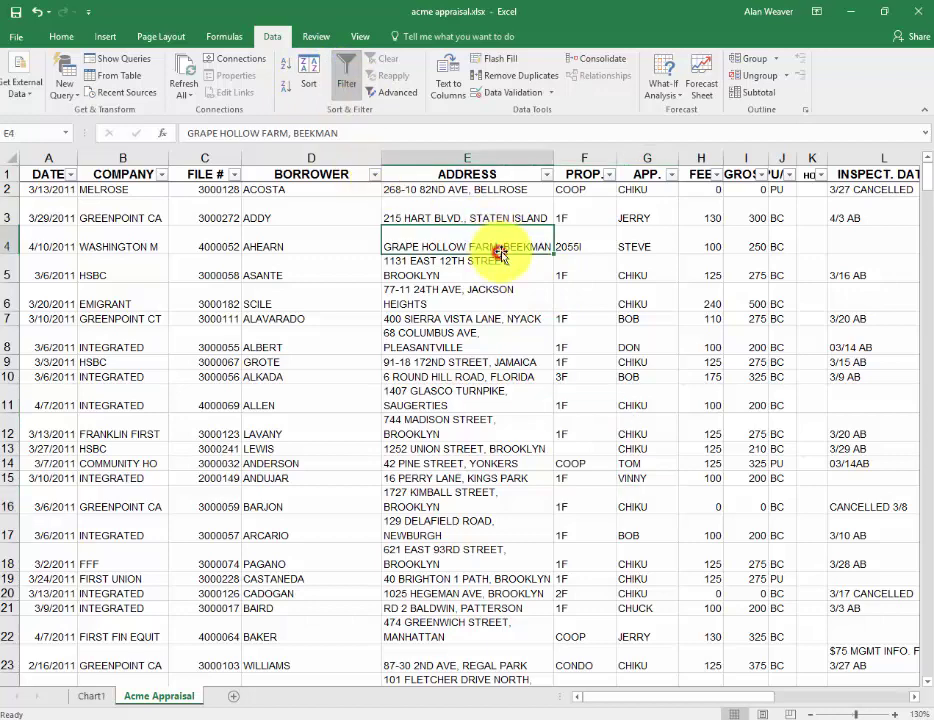
click(345, 70)
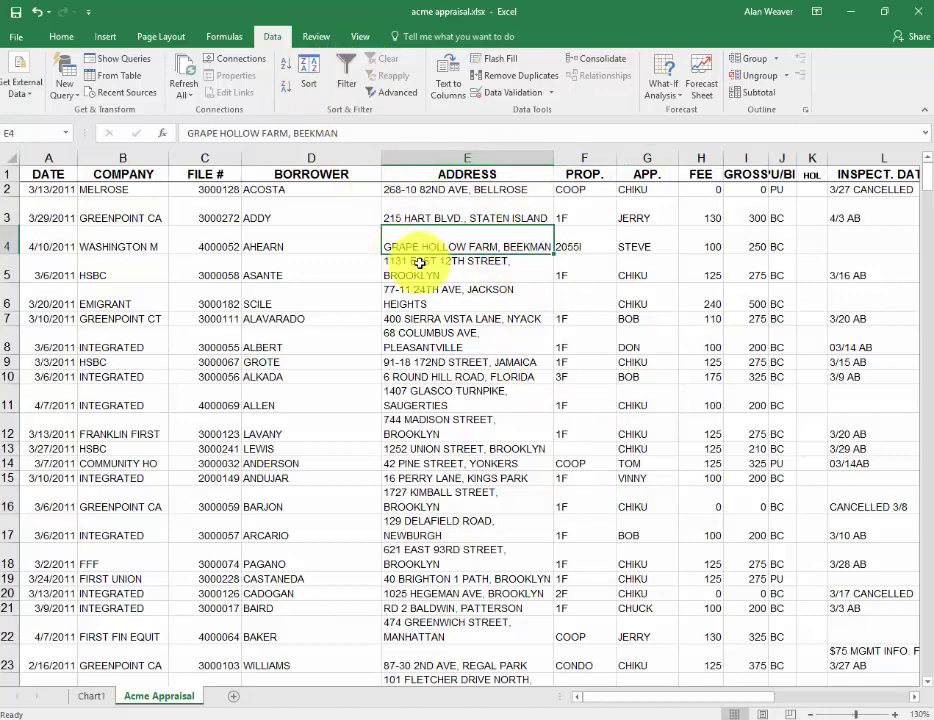
click(525, 378)
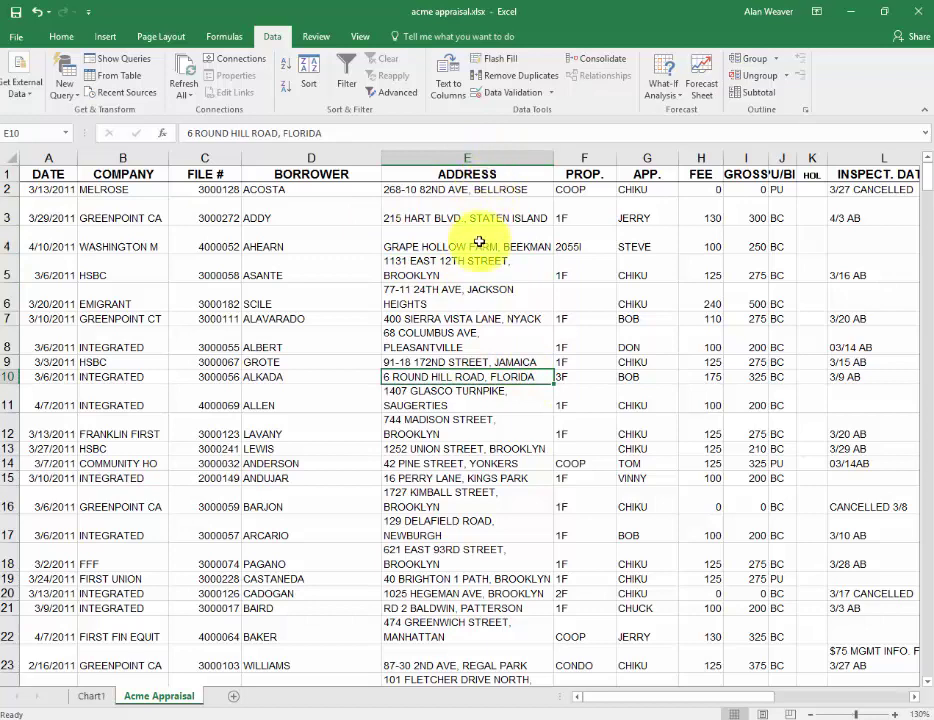